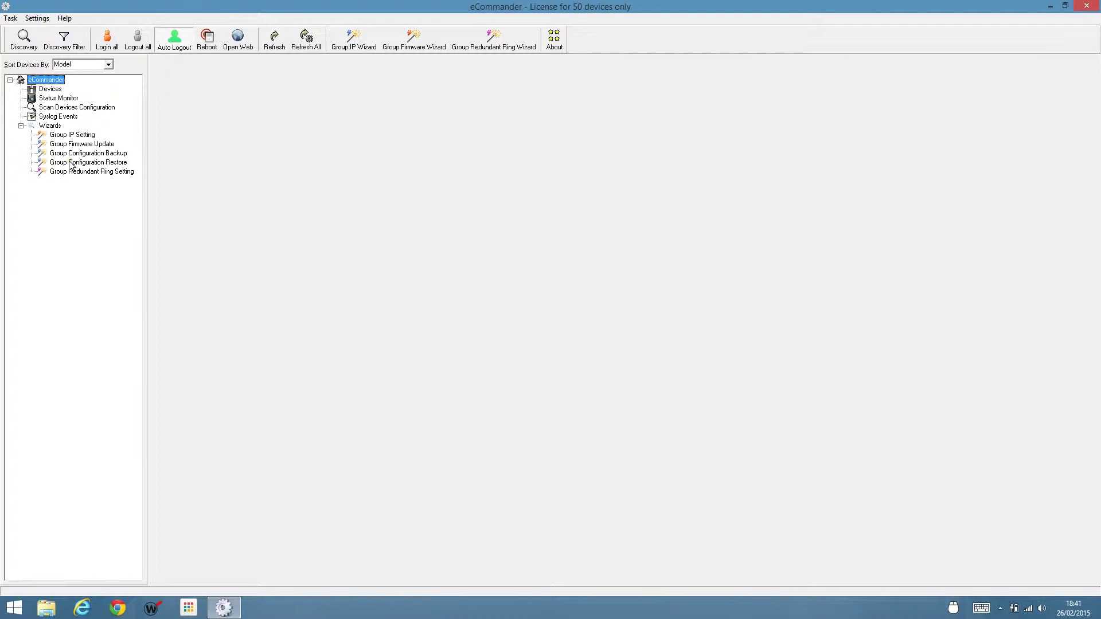
Limit discovery to the 192.168.10.100/255.255.255.0 subnet and discover the four switches.
left_click(65, 41)
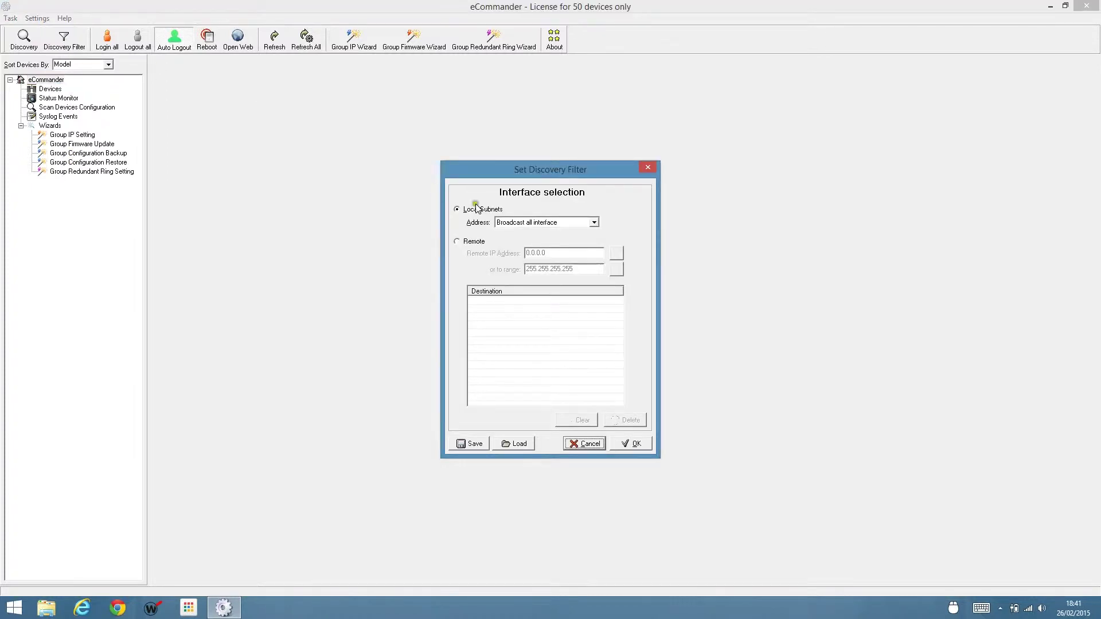
left_click(594, 222)
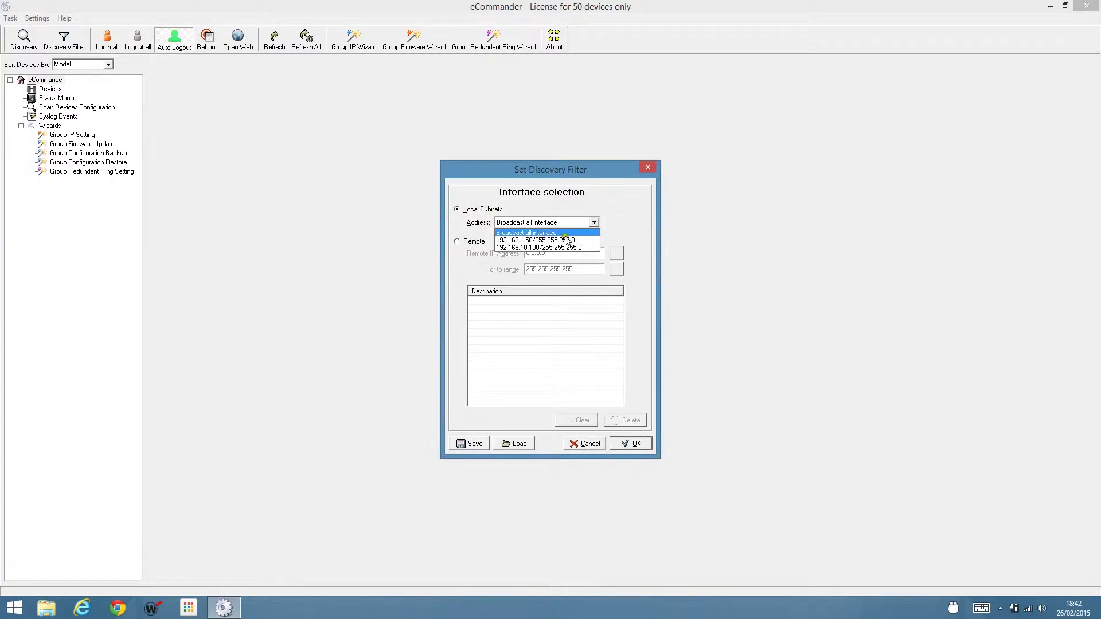
left_click(538, 247)
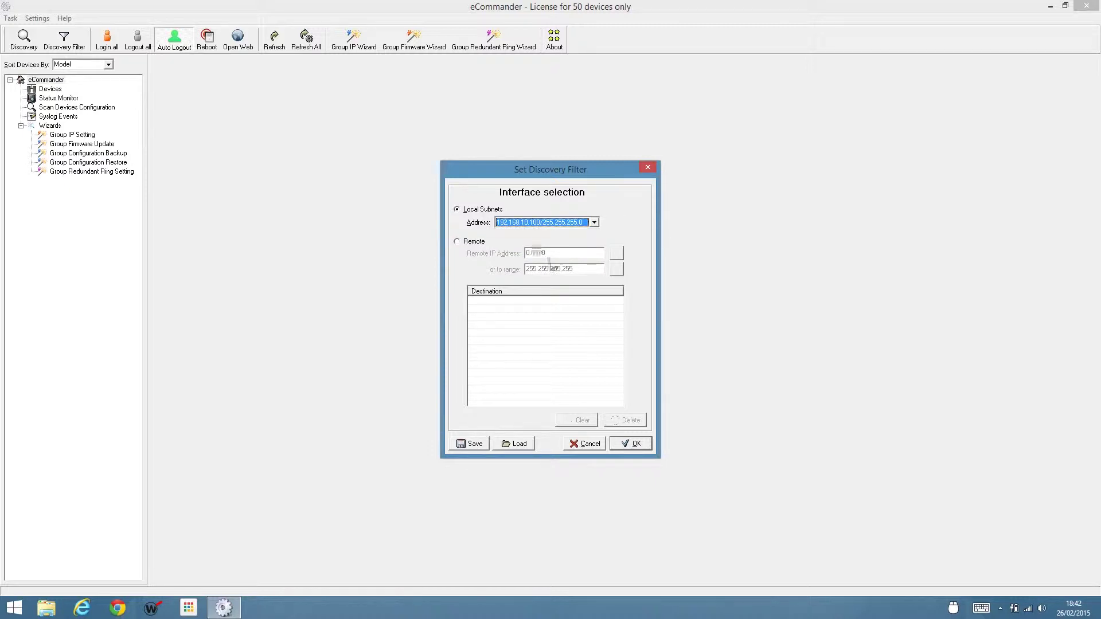
left_click(633, 444)
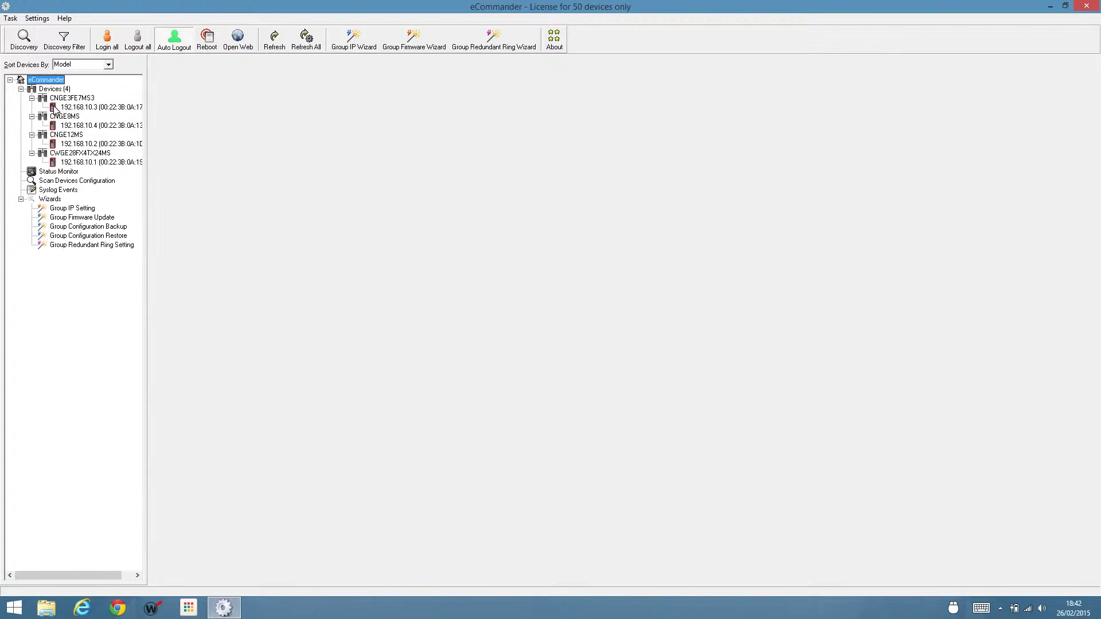
Log in to all discovered switches with the administrator username and password, and dismiss the success message.
left_click(106, 37)
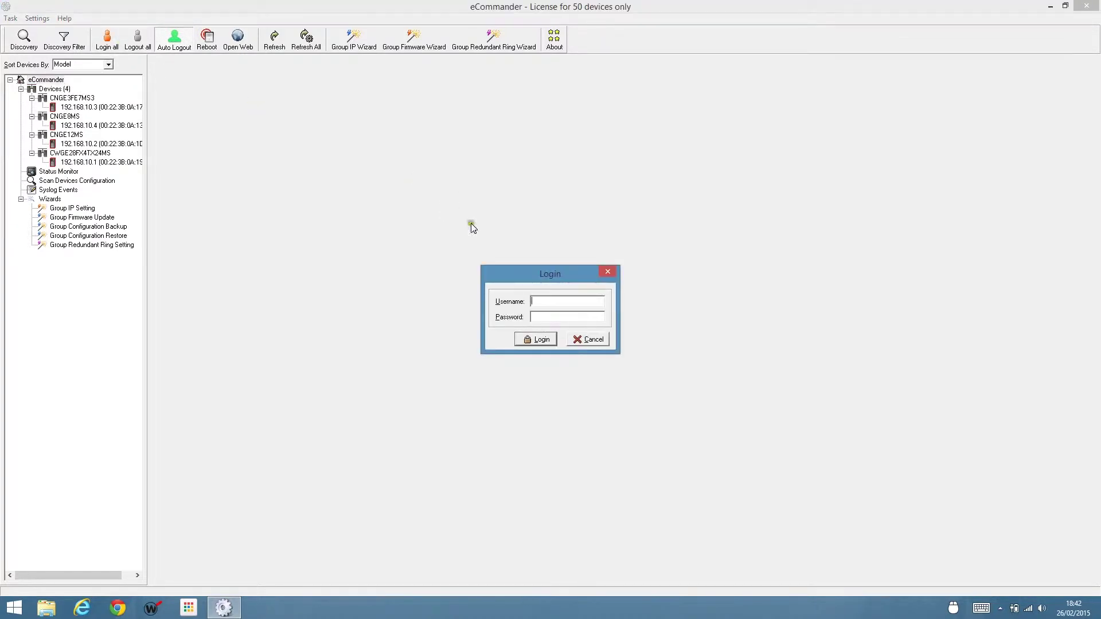
type("admin")
left_click(548, 342)
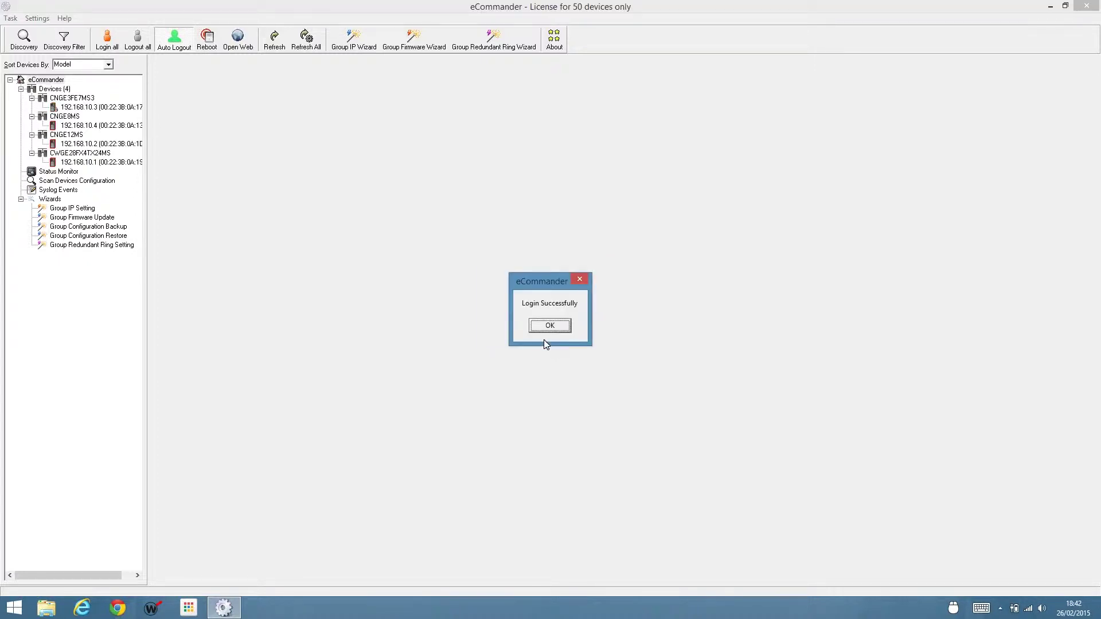
left_click(551, 325)
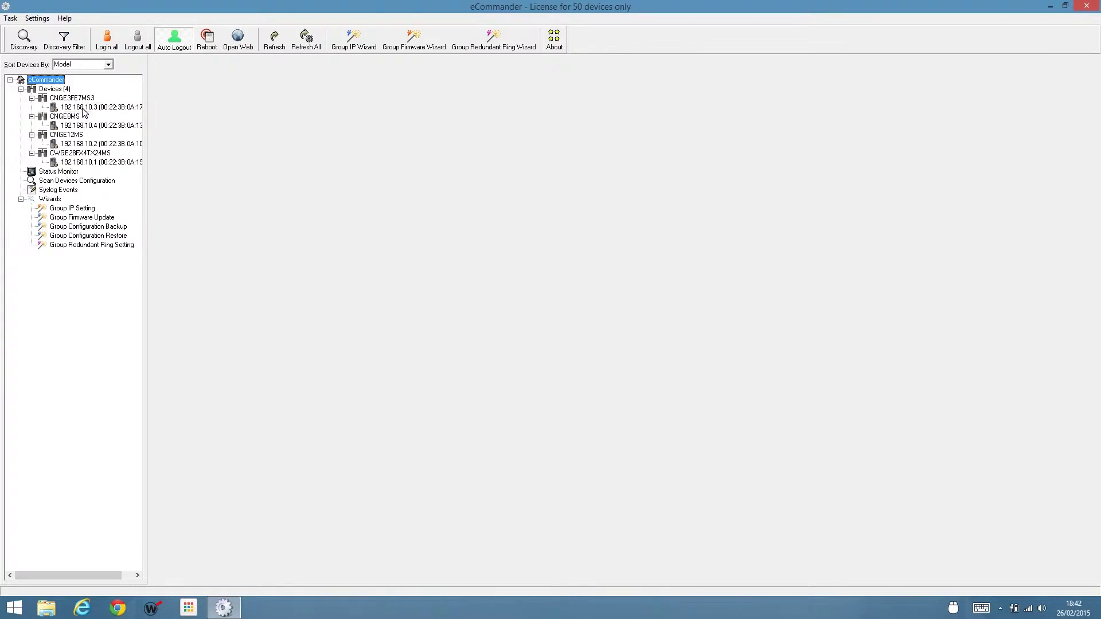
Select switch 192.168.10.4 to inspect its port panel and expand its web management functions.
left_click(92, 124)
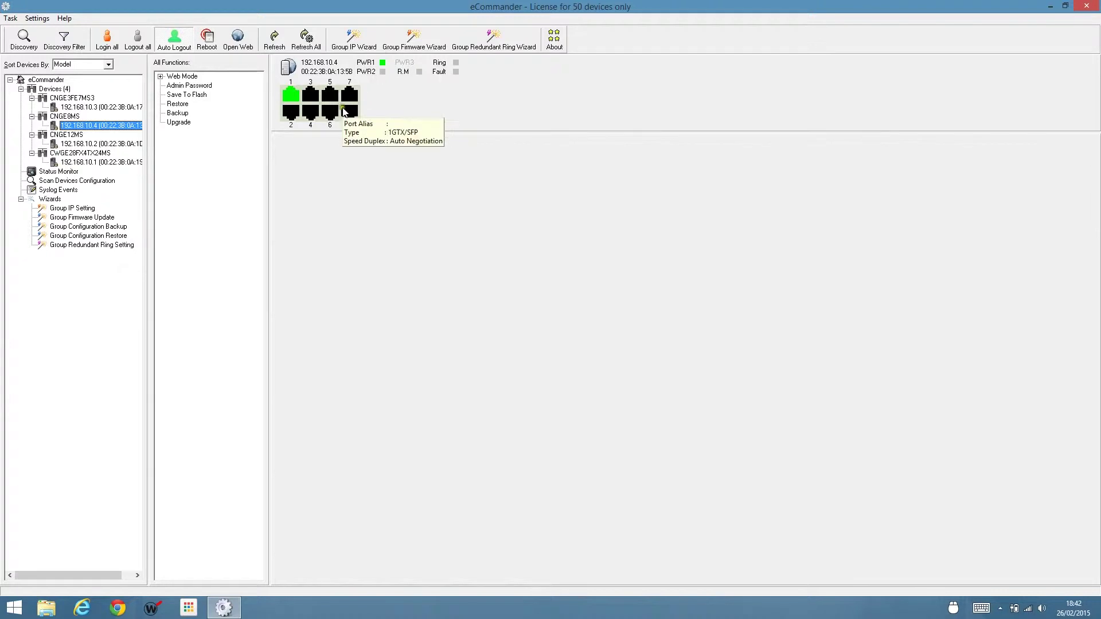
mouse_move(293, 94)
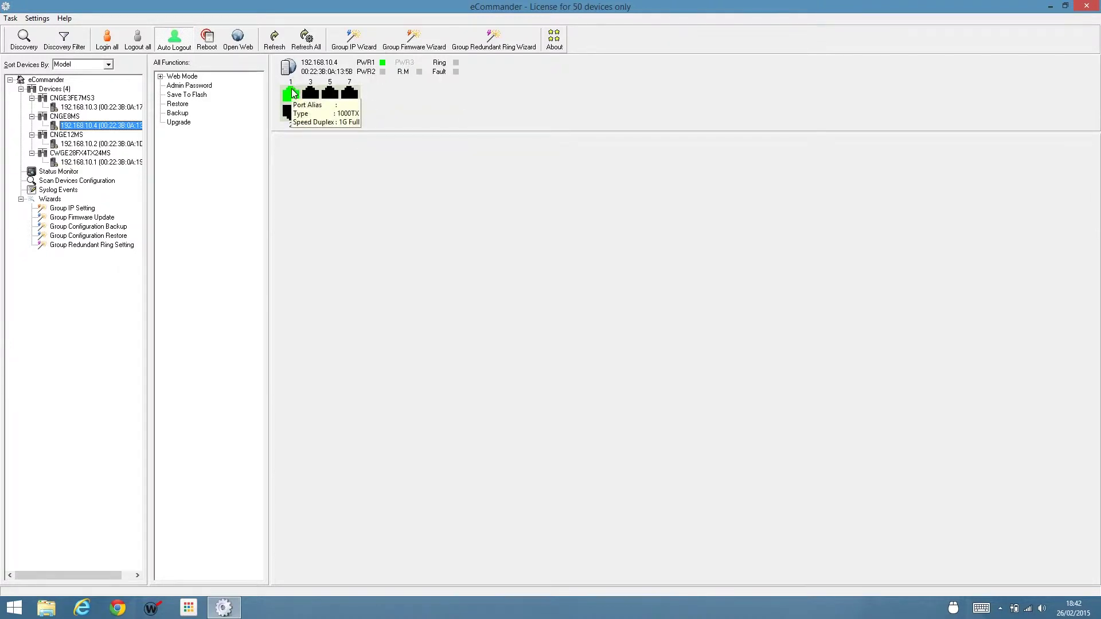
mouse_move(344, 113)
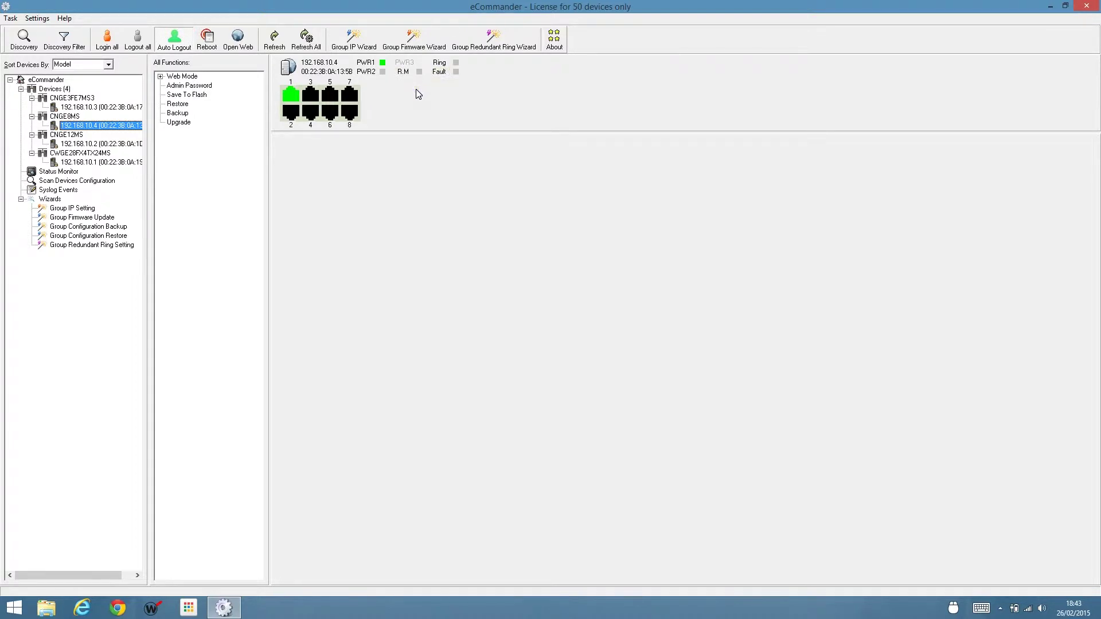
left_click(161, 77)
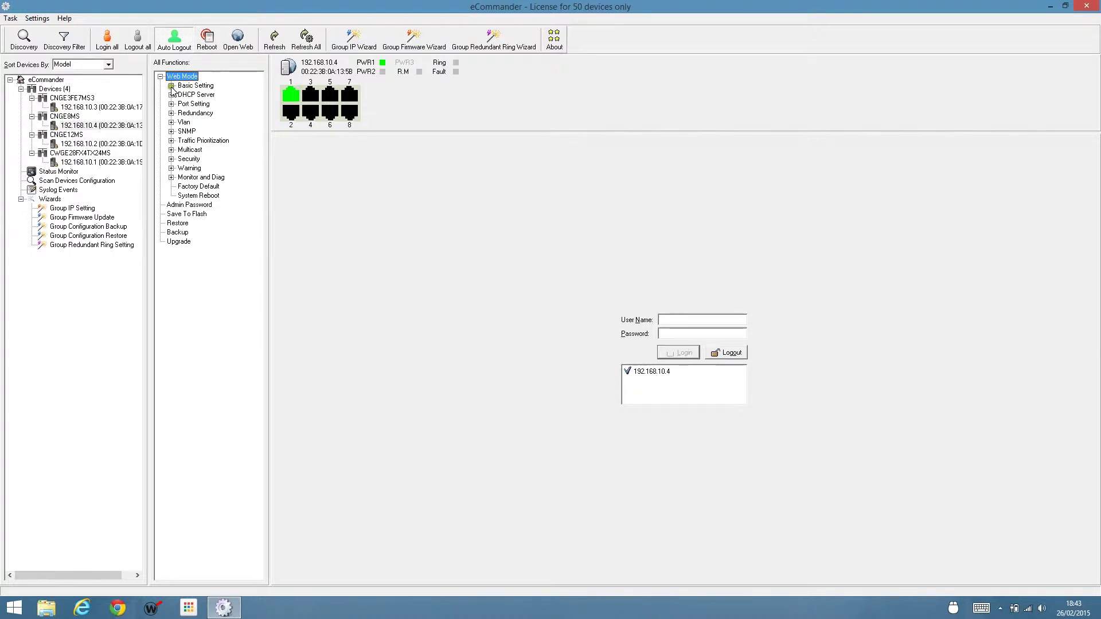
View Basic Setting > Switch Setting for CNGE8MS, then check Status Monitor for all devices.
left_click(171, 86)
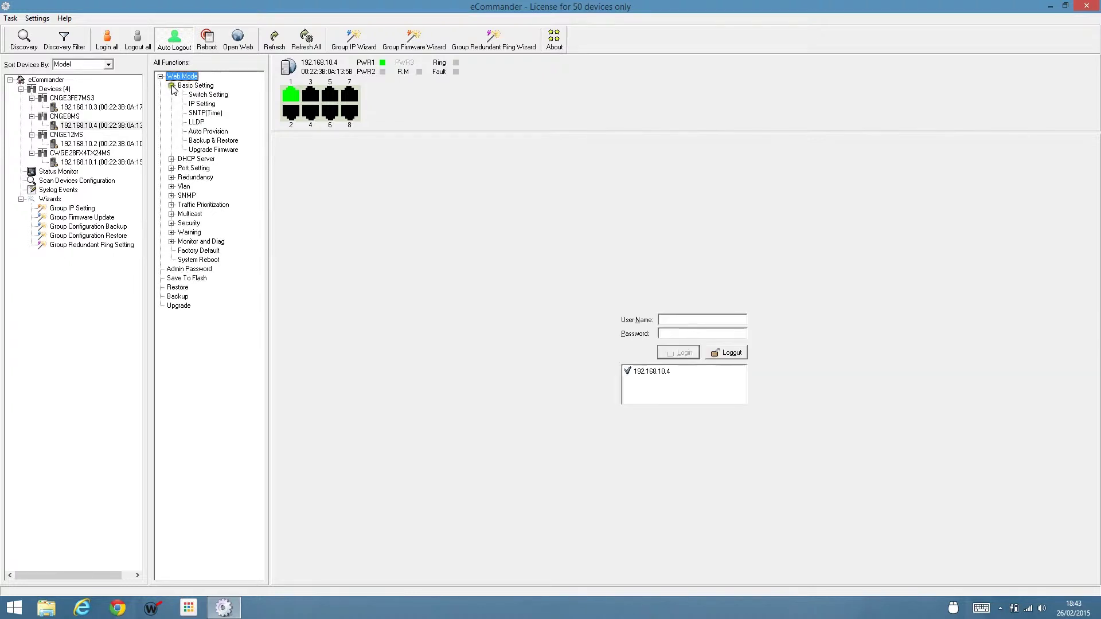
left_click(207, 95)
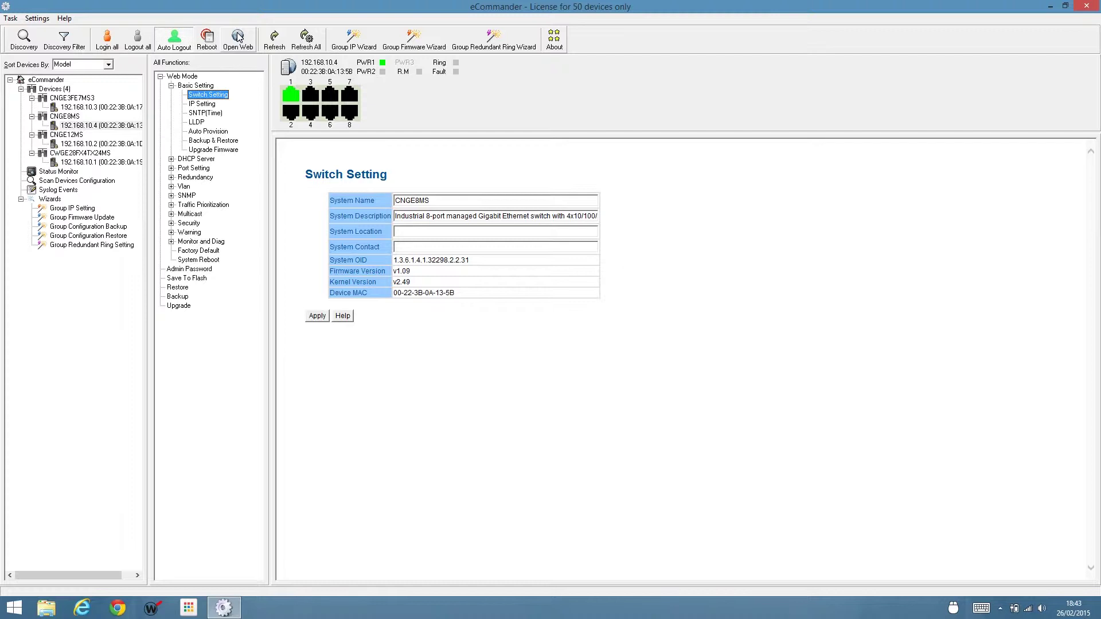
left_click(66, 174)
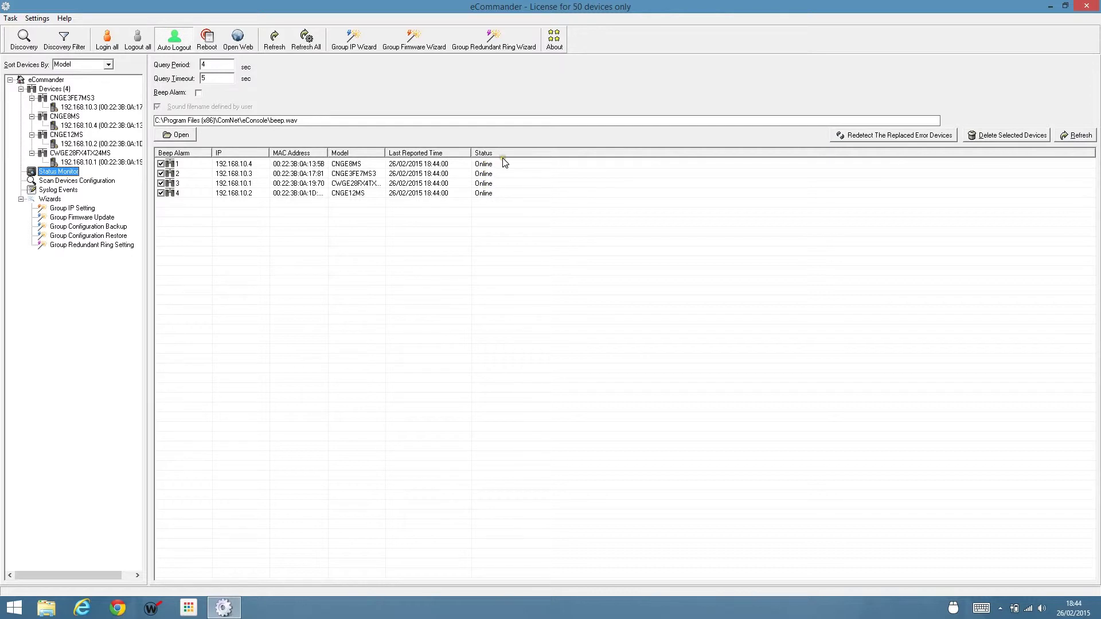
Show Scan Devices Configuration listing the four switches' kernel, firmware versions and IPs.
mouse_move(508, 165)
left_click(75, 182)
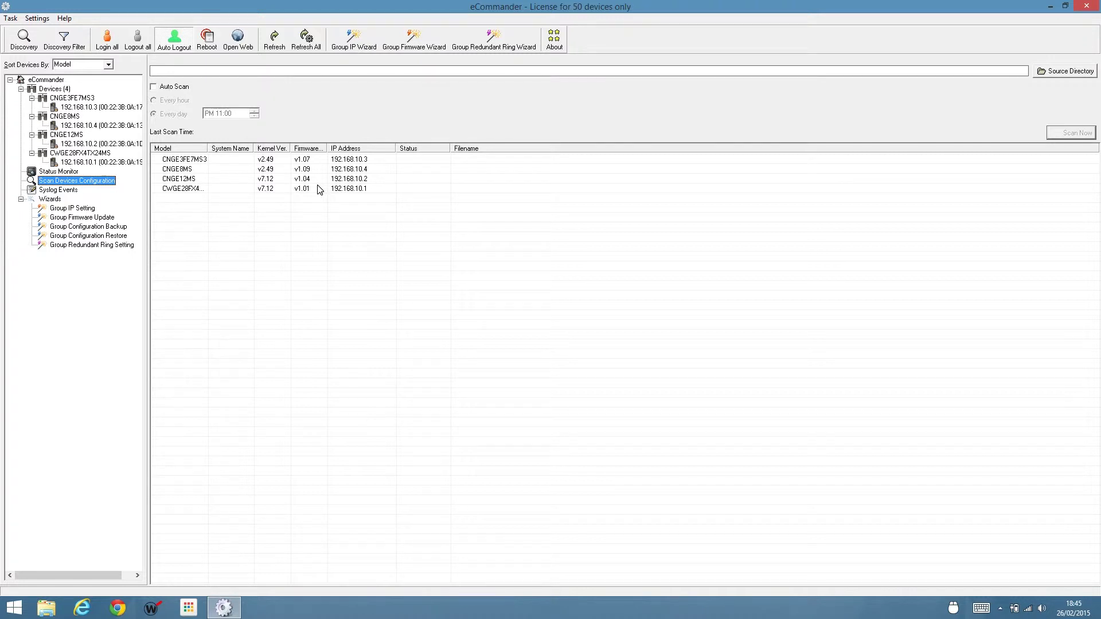
View the empty syslog event log, then the Group IP Setting Wizard introduction.
left_click(65, 191)
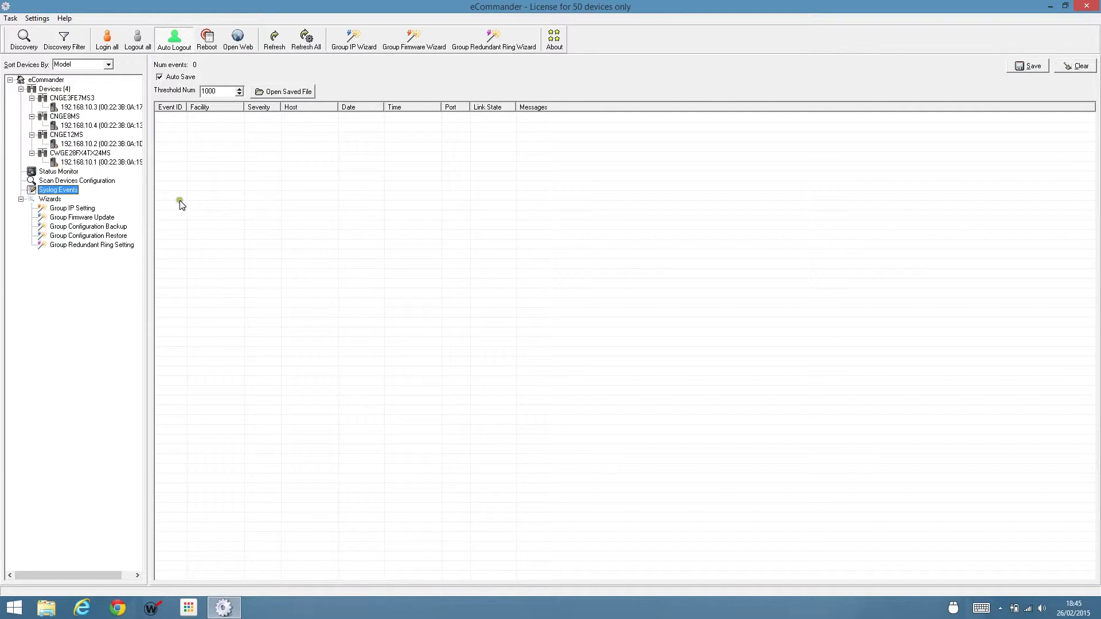
left_click(74, 209)
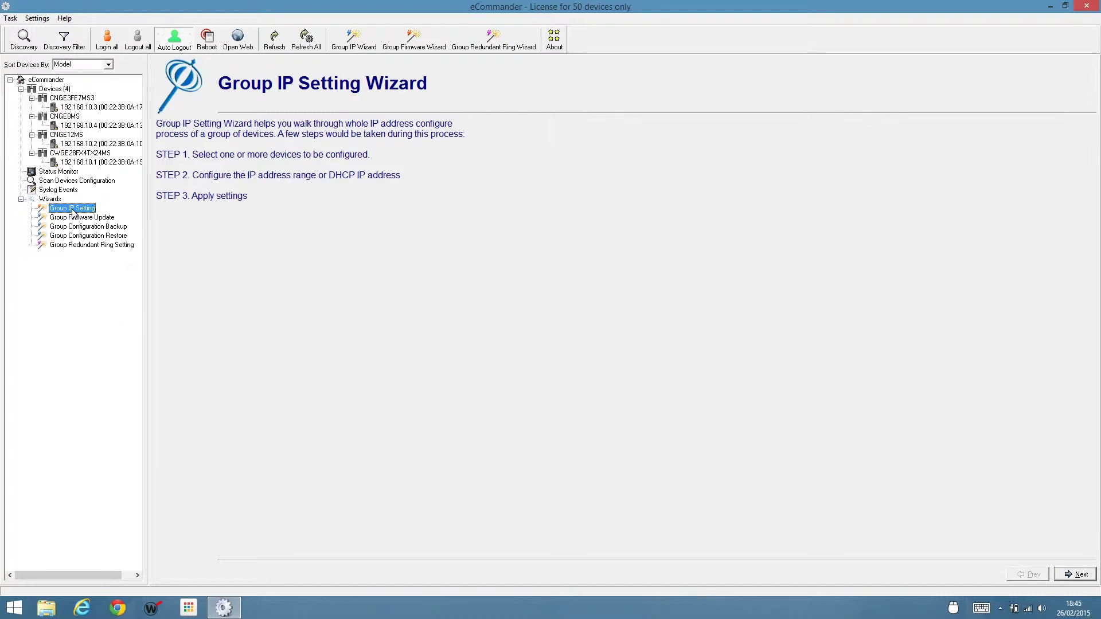
Browse the firmware update, configuration backup and restore wizards, ending on the Redundant Ring Wizard.
left_click(88, 222)
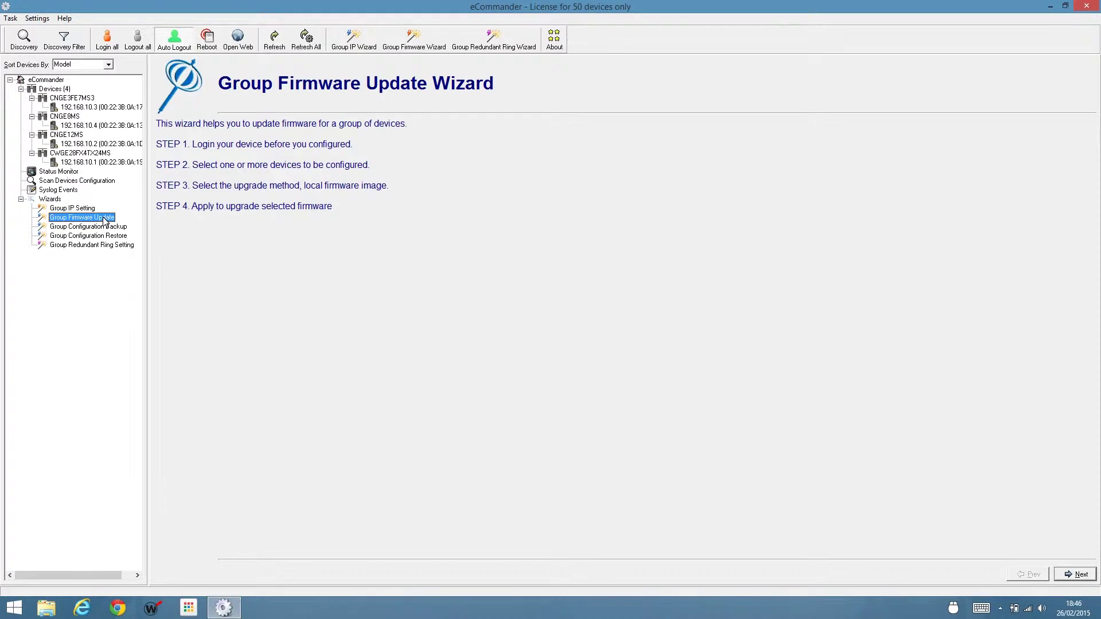
left_click(111, 227)
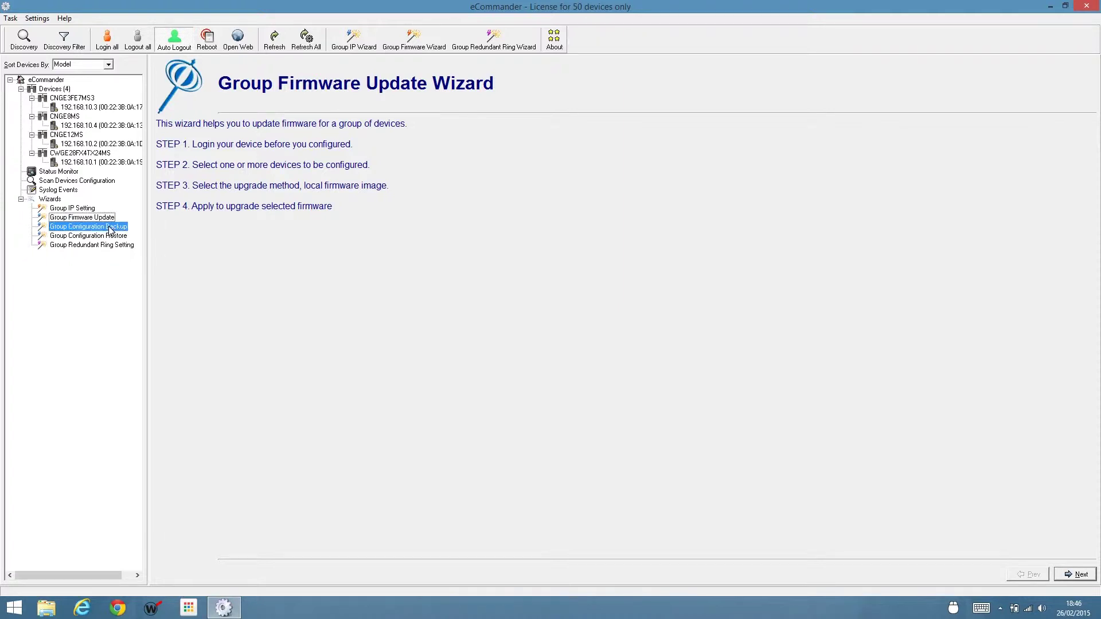
mouse_move(110, 229)
left_mouse_down()
mouse_move(116, 240)
mouse_move(109, 230)
left_mouse_up()
right_click(109, 229)
left_click(87, 237)
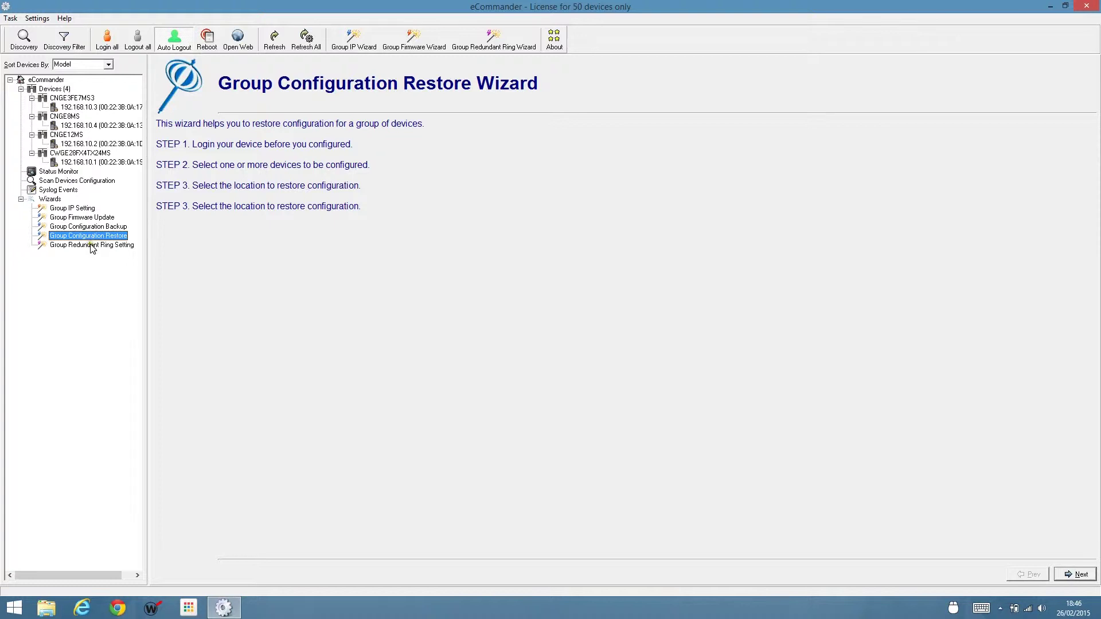
left_click(92, 246)
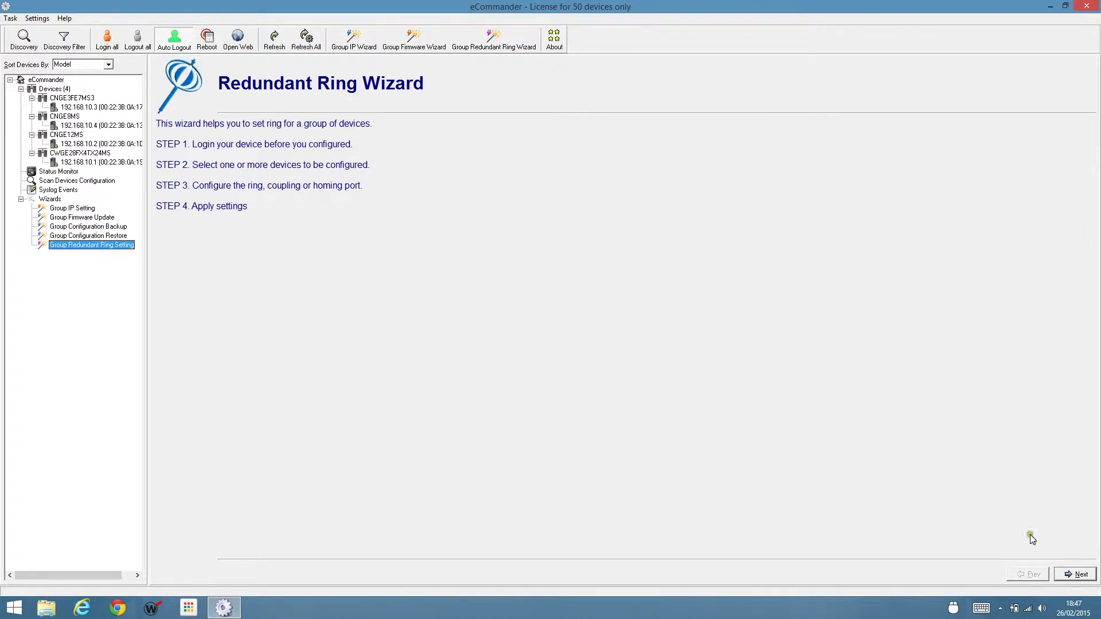
Add CNGE8MS and CNGE12MS to the redundant ring and continue to port configuration.
left_click(1072, 573)
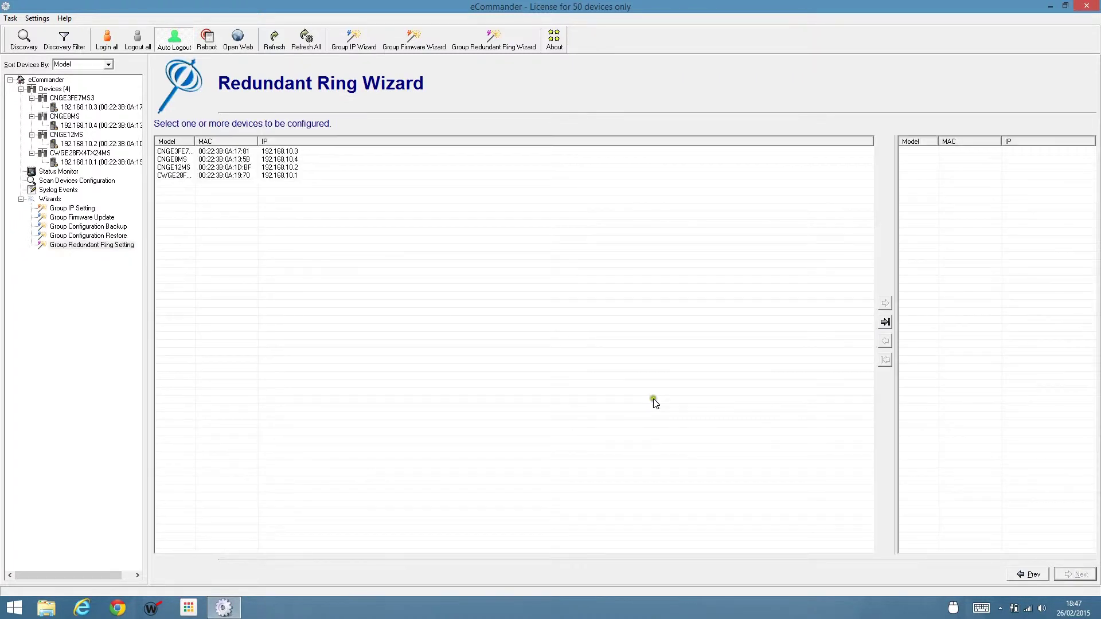
left_click_drag(195, 141, 212, 142)
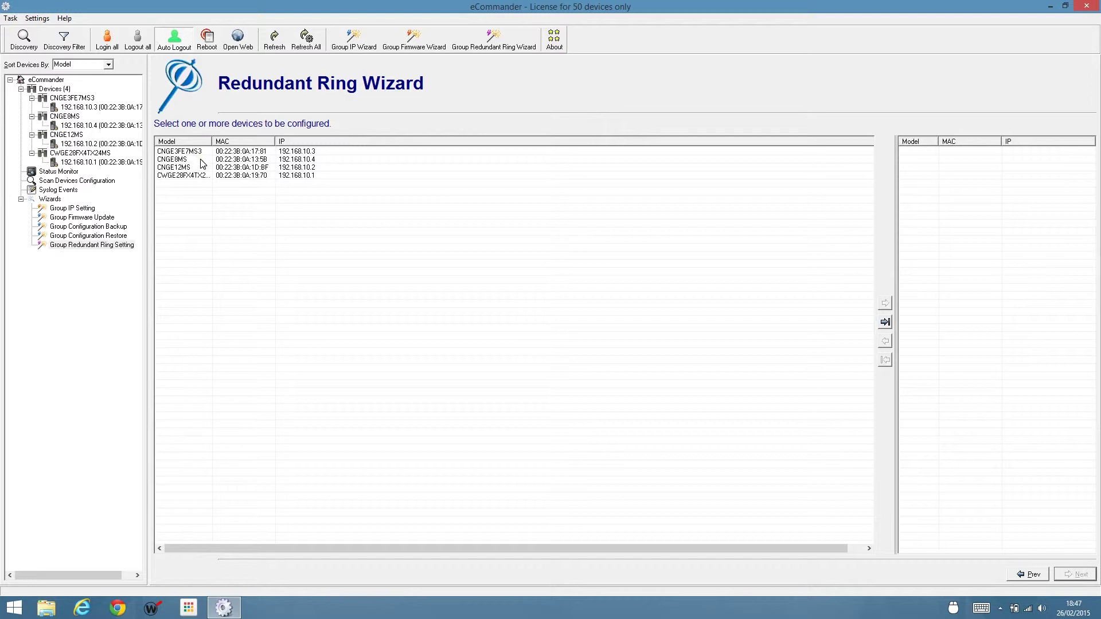
left_click(202, 161)
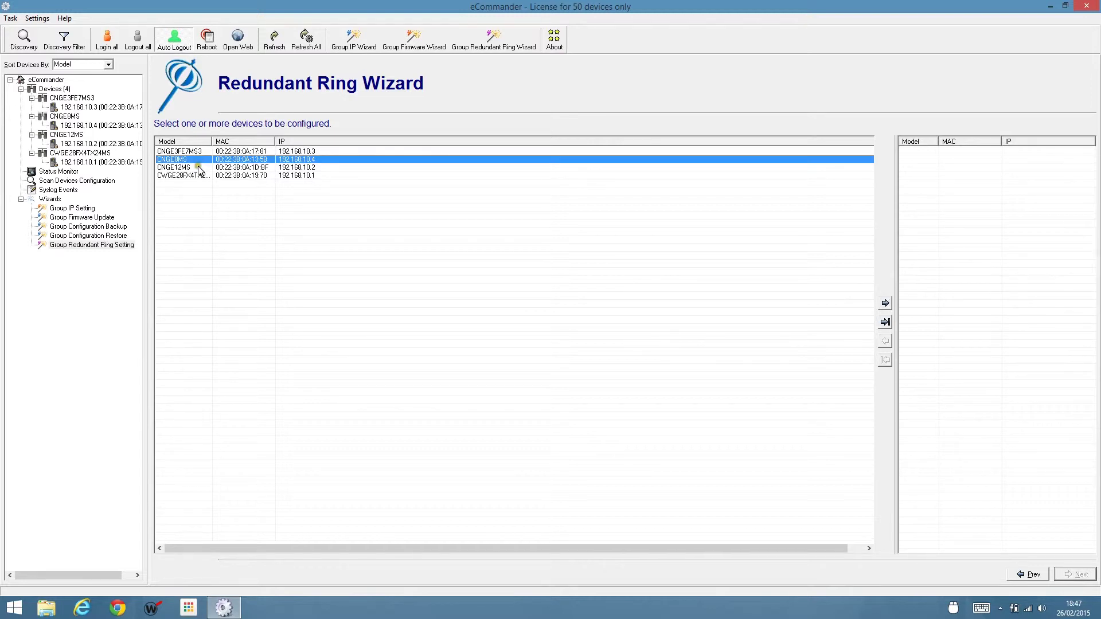
left_click(200, 168, "ctrl")
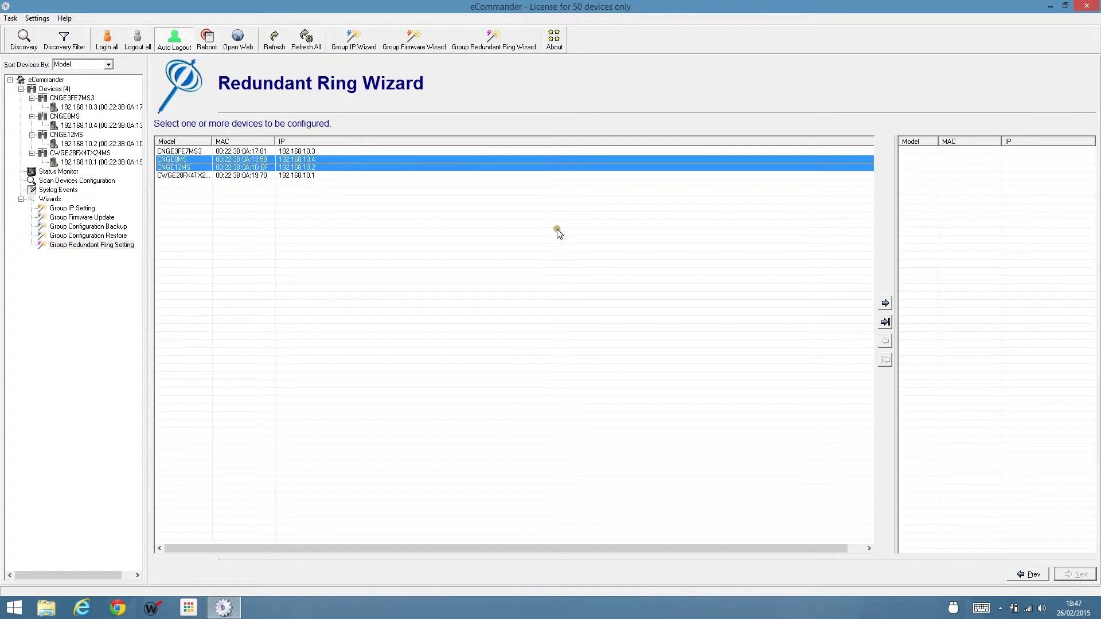
left_click(884, 304)
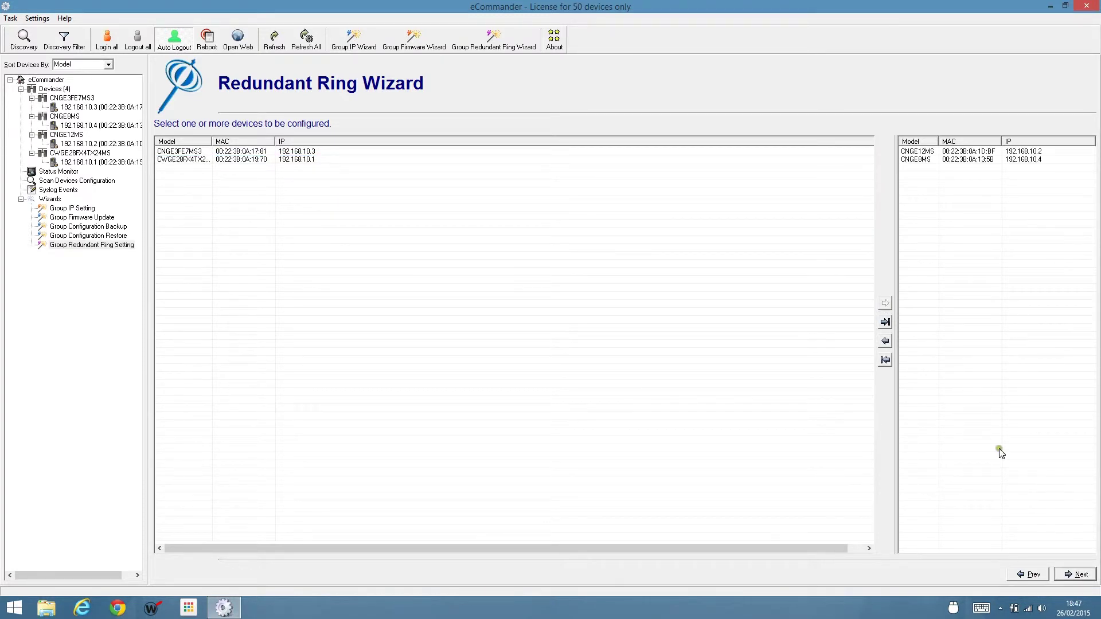
left_click(1077, 575)
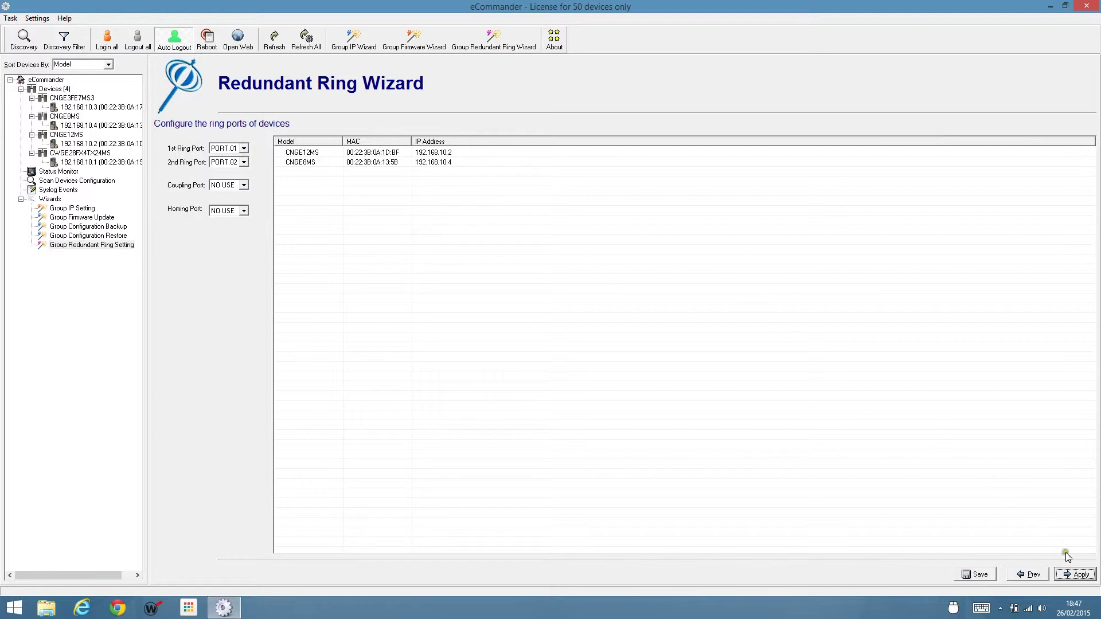
Apply ring ports PORT.01 and PORT.02 to CNGE12MS and CNGE8MS, then return to device selection.
left_click(1074, 574)
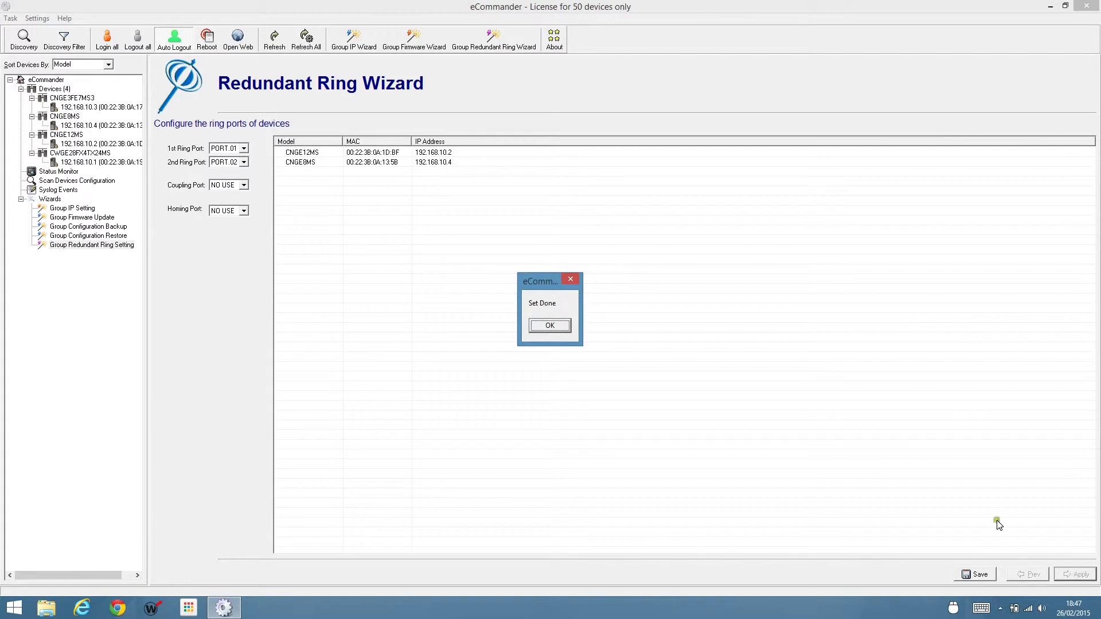
left_click(550, 326)
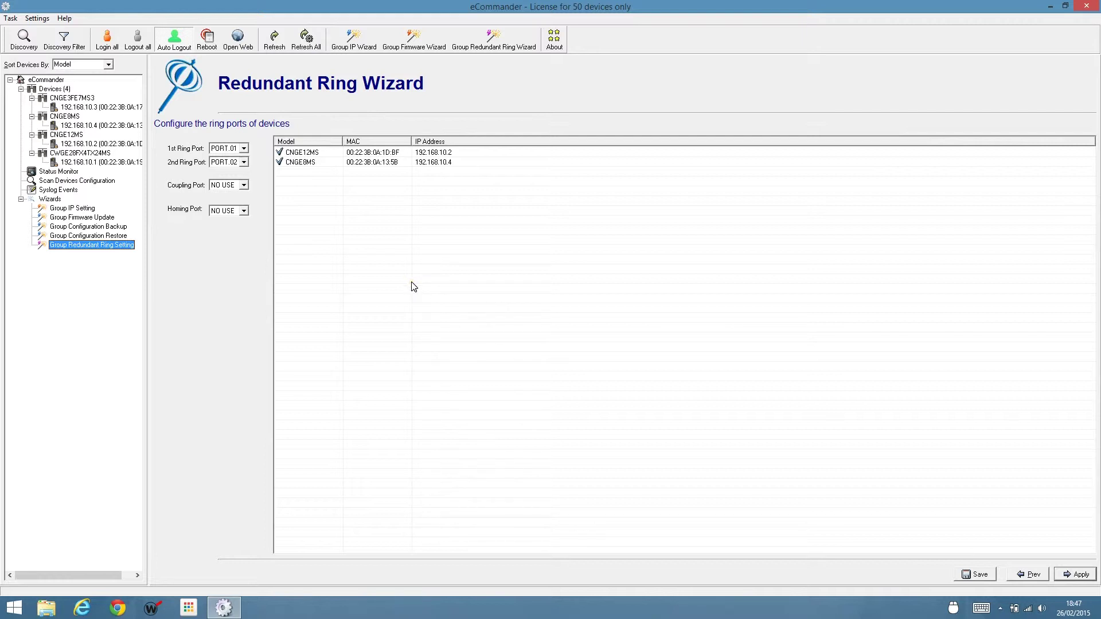
left_click(1029, 572)
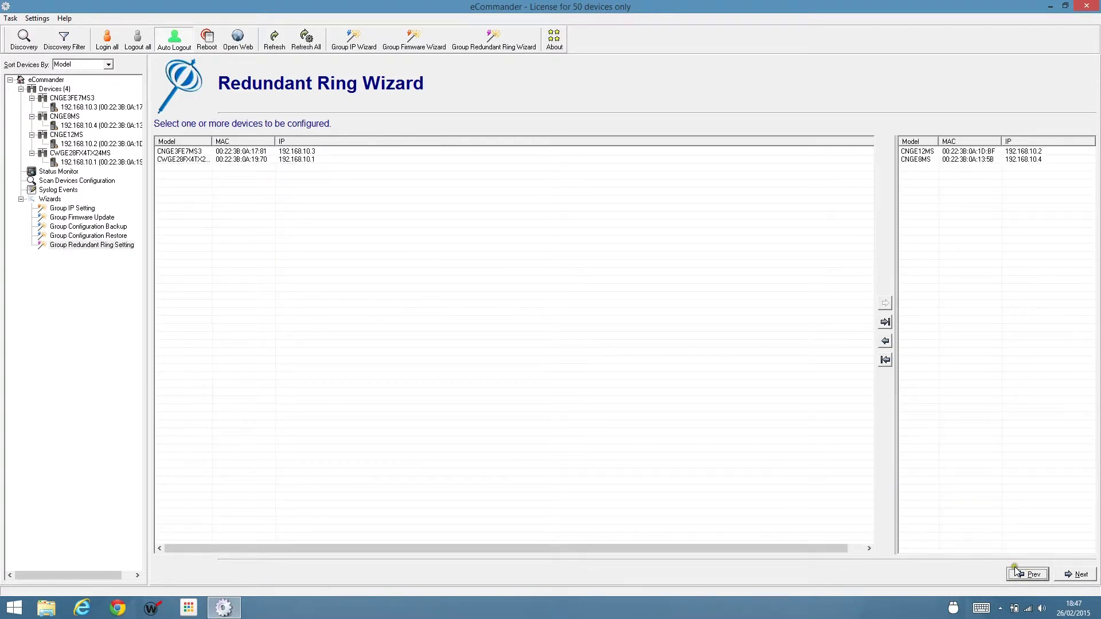
Replace CNGE12MS and CNGE8MS with CNGE3FE7MS3 and CWGE28FX4TX24MS as the ring devices.
left_click(919, 153)
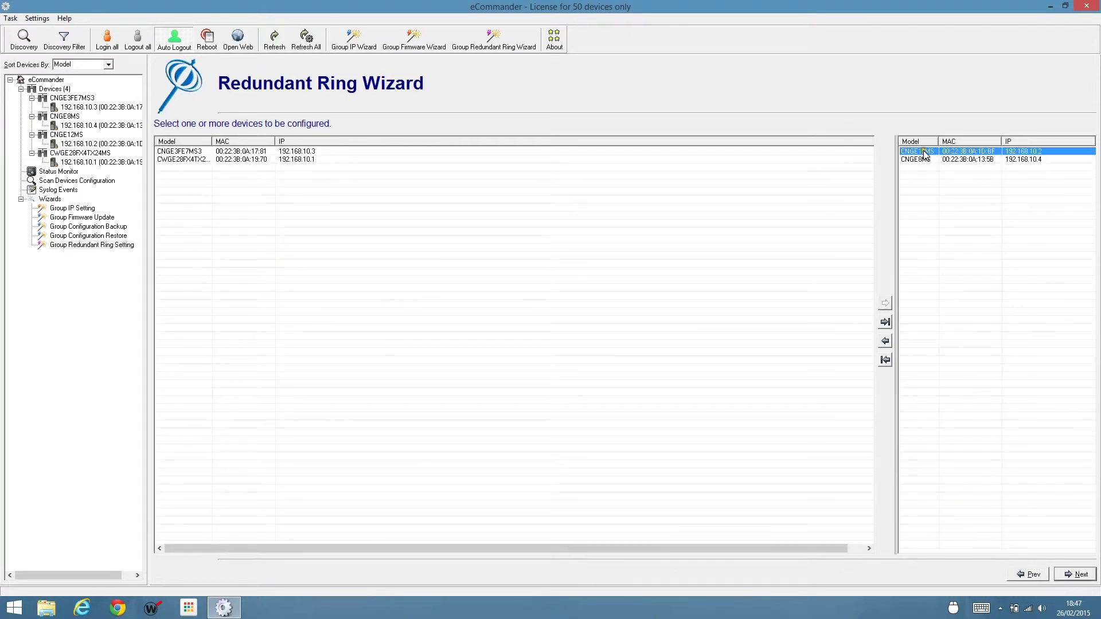
left_click(921, 160, "shift")
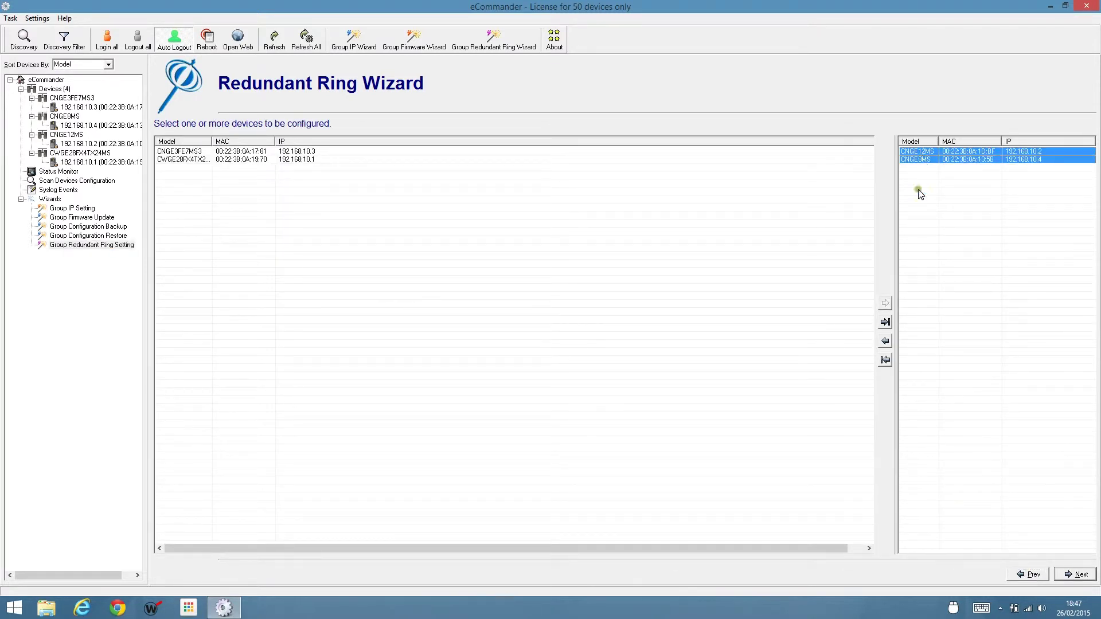
left_click(884, 359)
left_click(204, 152)
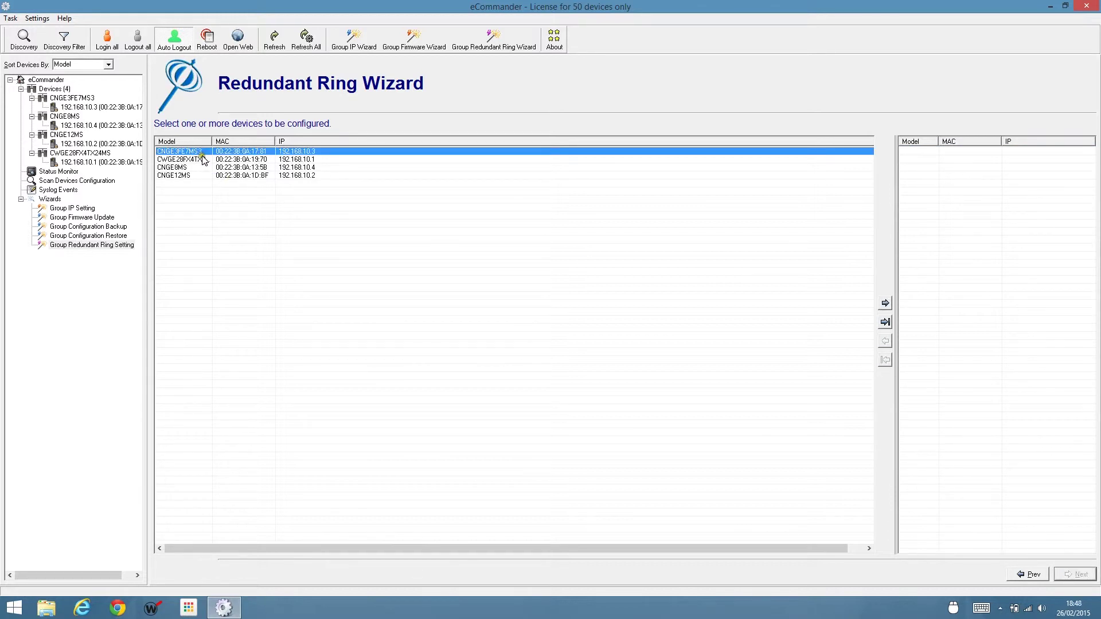
left_click(204, 159, "shift")
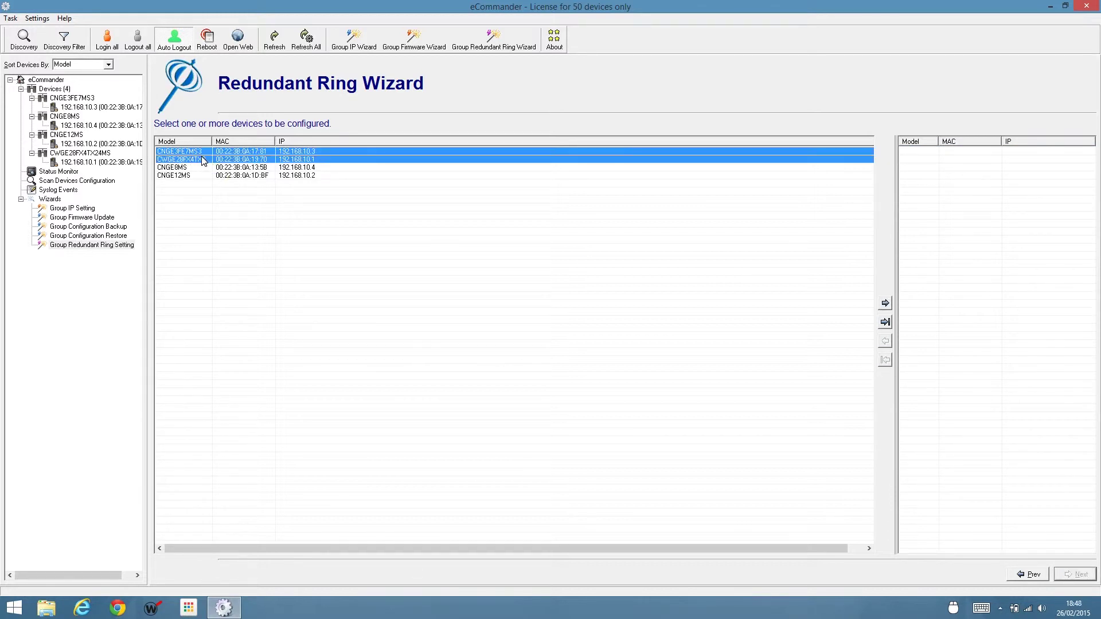
left_click(886, 304)
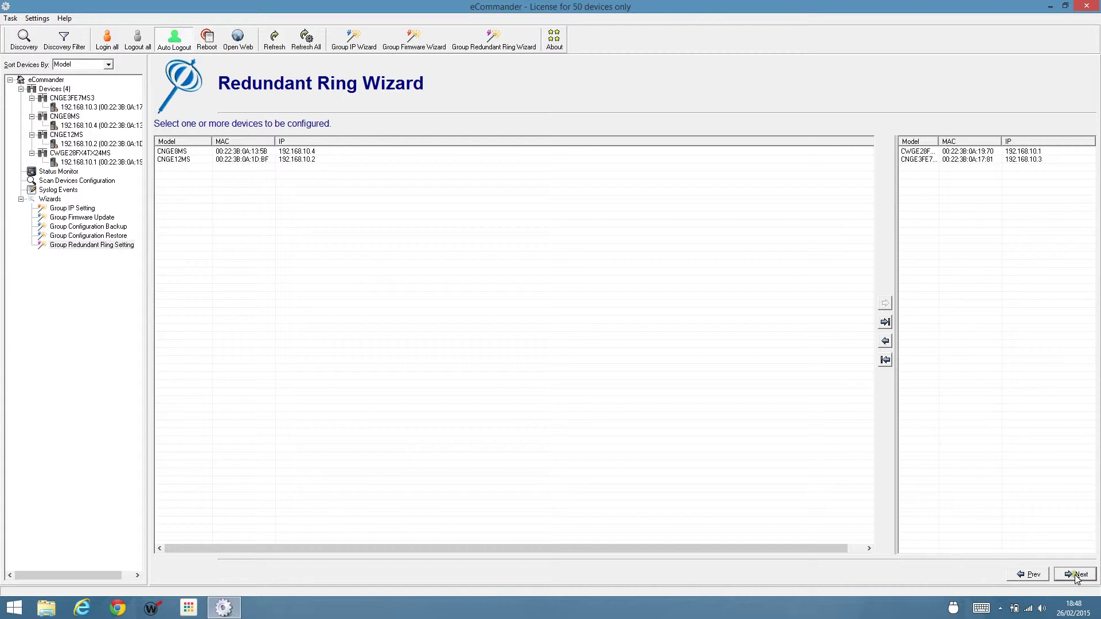
left_click(1076, 576)
Set ring ports PORT.09 and PORT.10 and apply them to both switches.
left_click(244, 148)
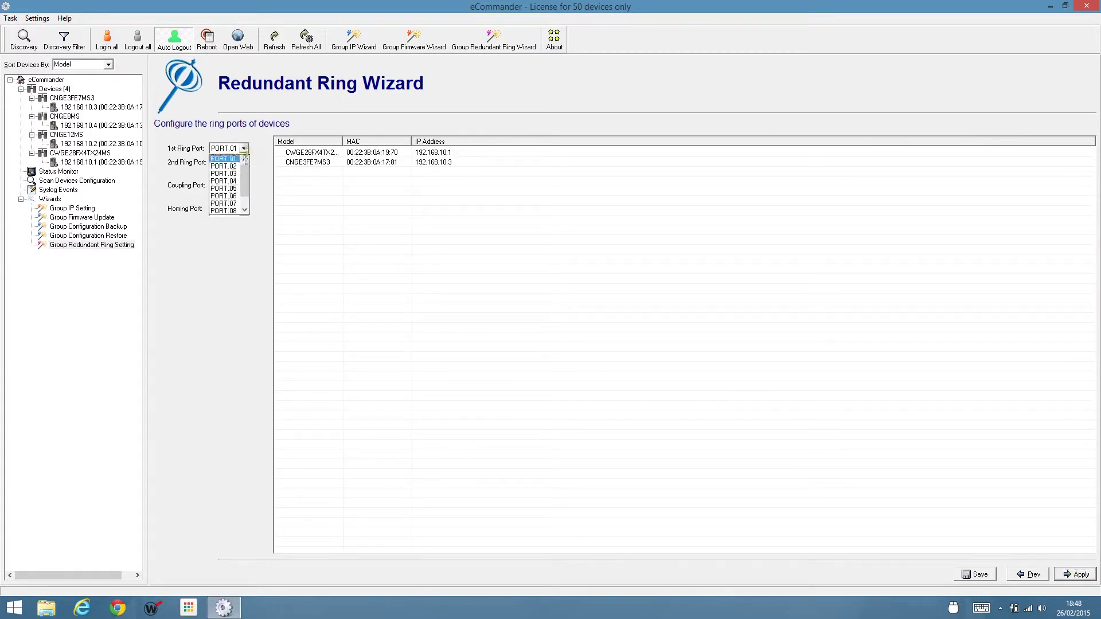
left_click_drag(244, 186, 246, 198)
left_click(233, 203)
left_click(247, 161)
left_click(246, 163)
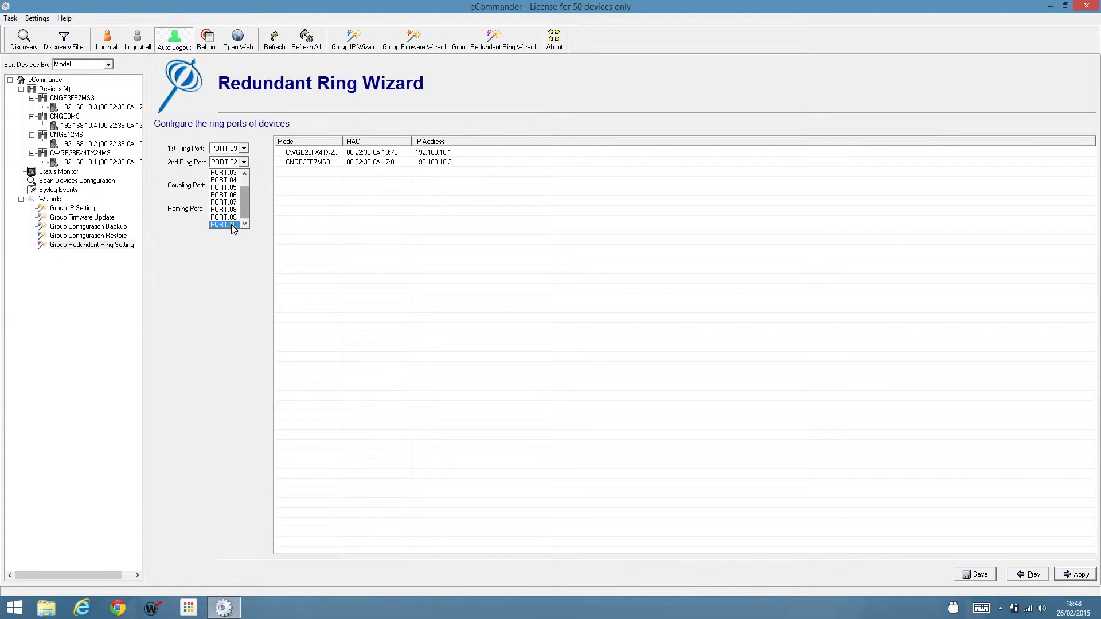
left_click(233, 225)
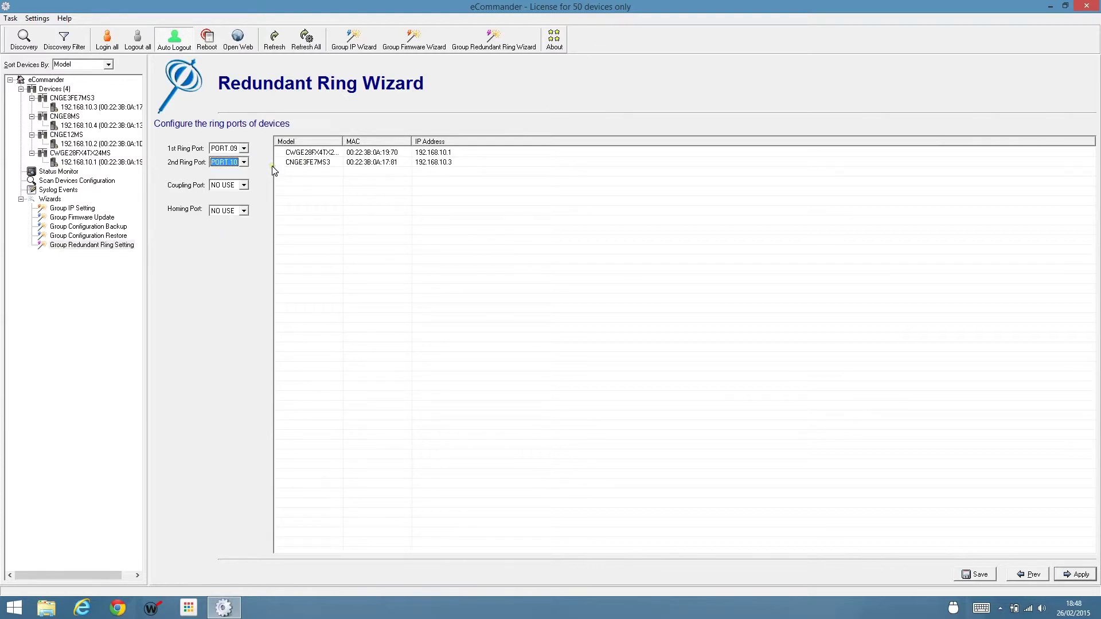
left_click(1073, 574)
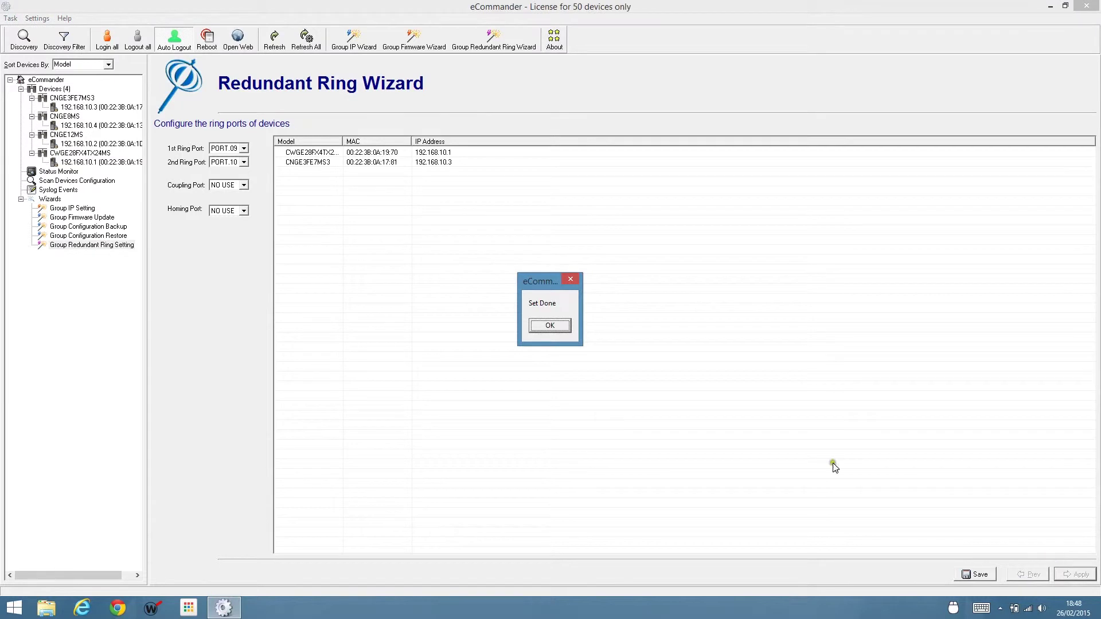
left_click(552, 326)
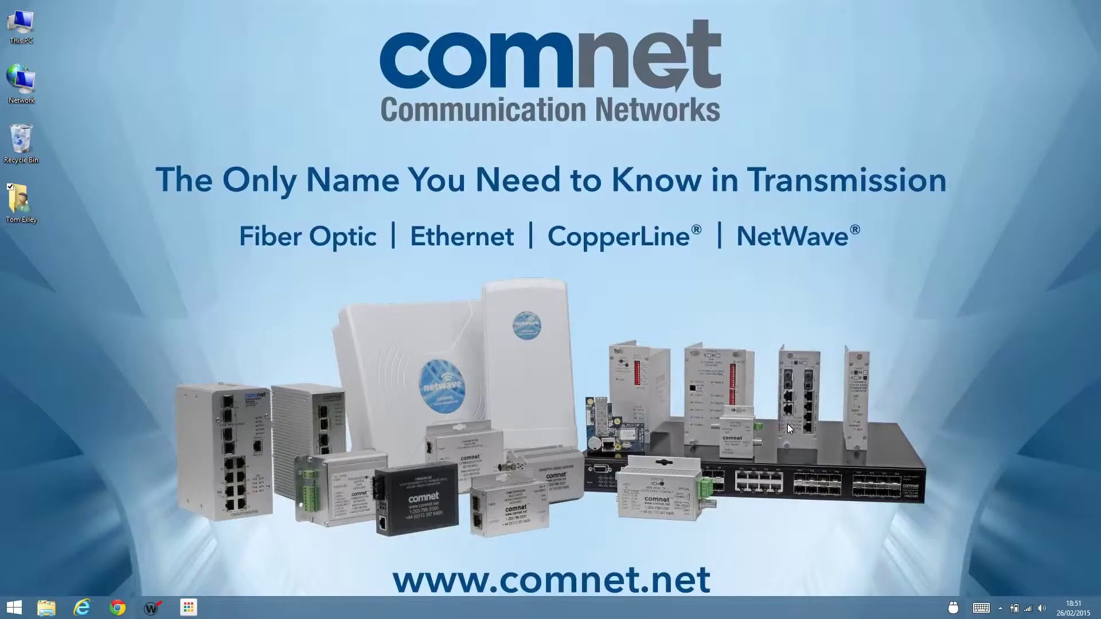
Launch eMonitor from the ComNet > eConsole folder in the Start menu.
left_click(18, 607)
left_click(38, 556)
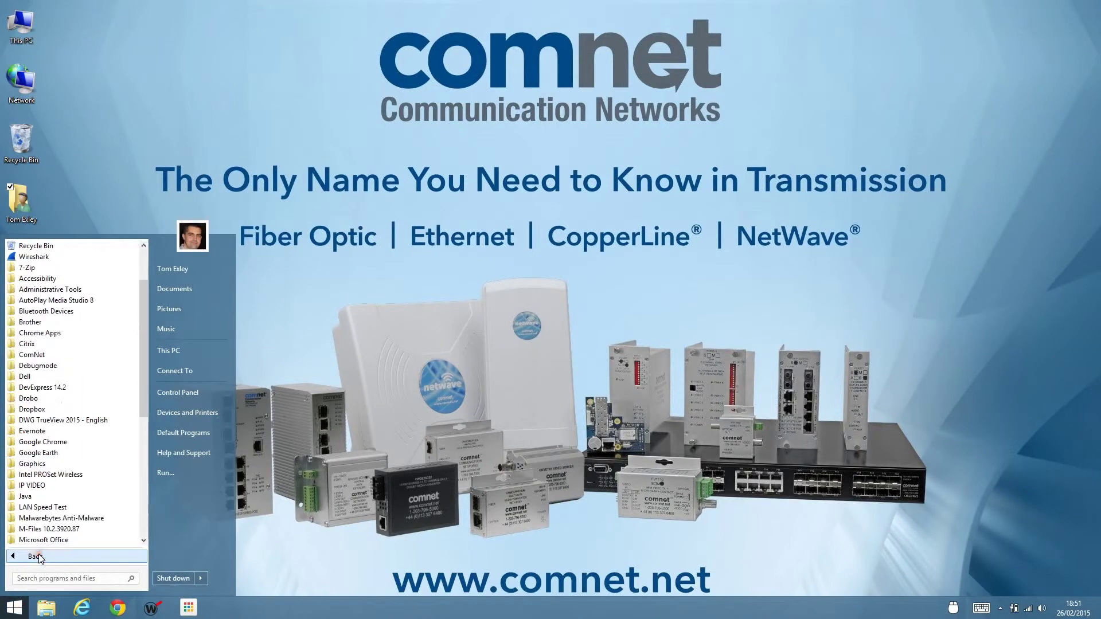
left_click(37, 355)
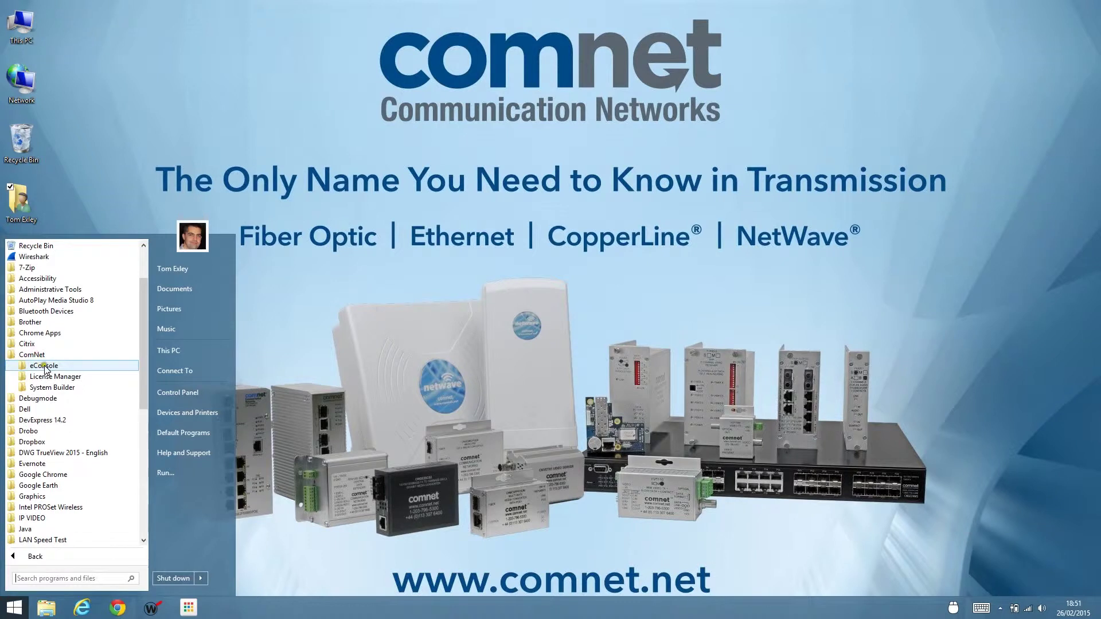
left_click(45, 367)
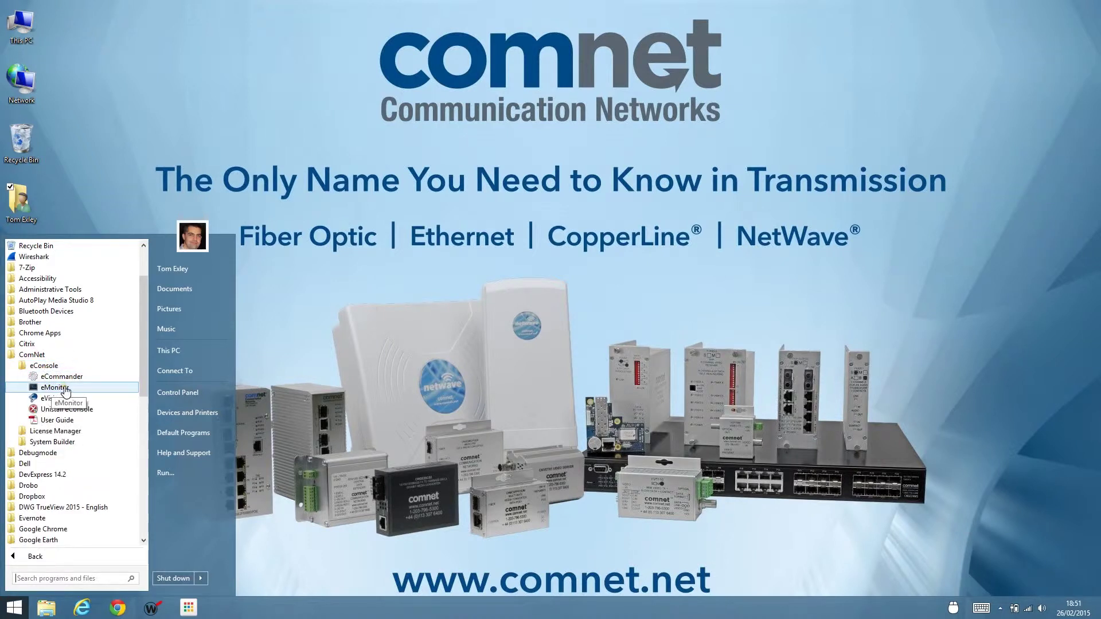
left_click(64, 388)
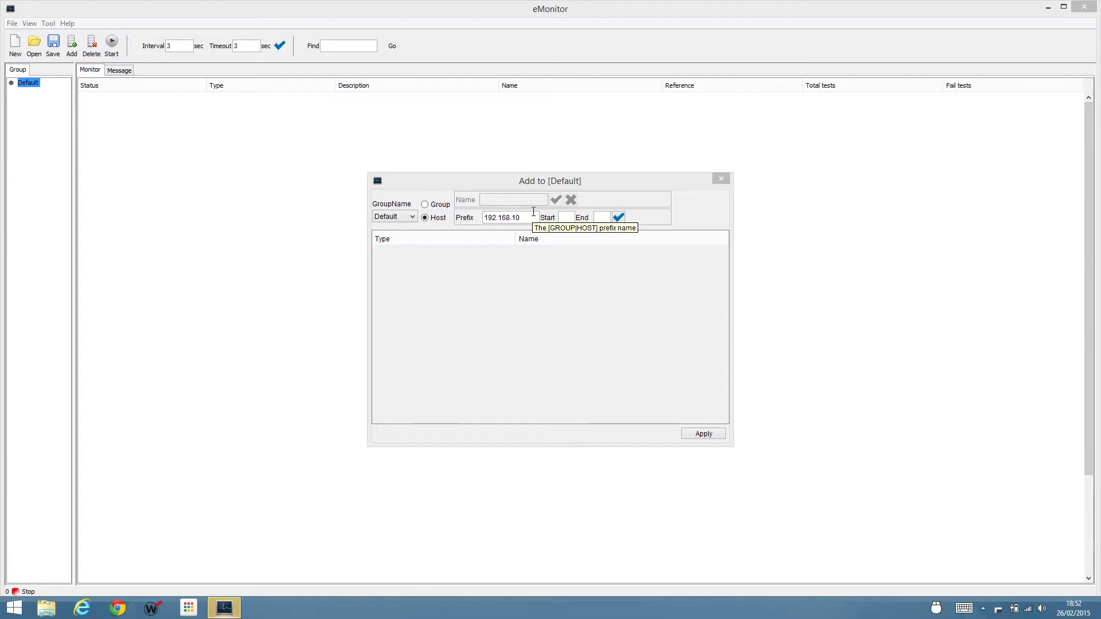
Generate the host range 192.168.10.1 to 192.168.10.8 with start 1 and end 8.
left_click(562, 217)
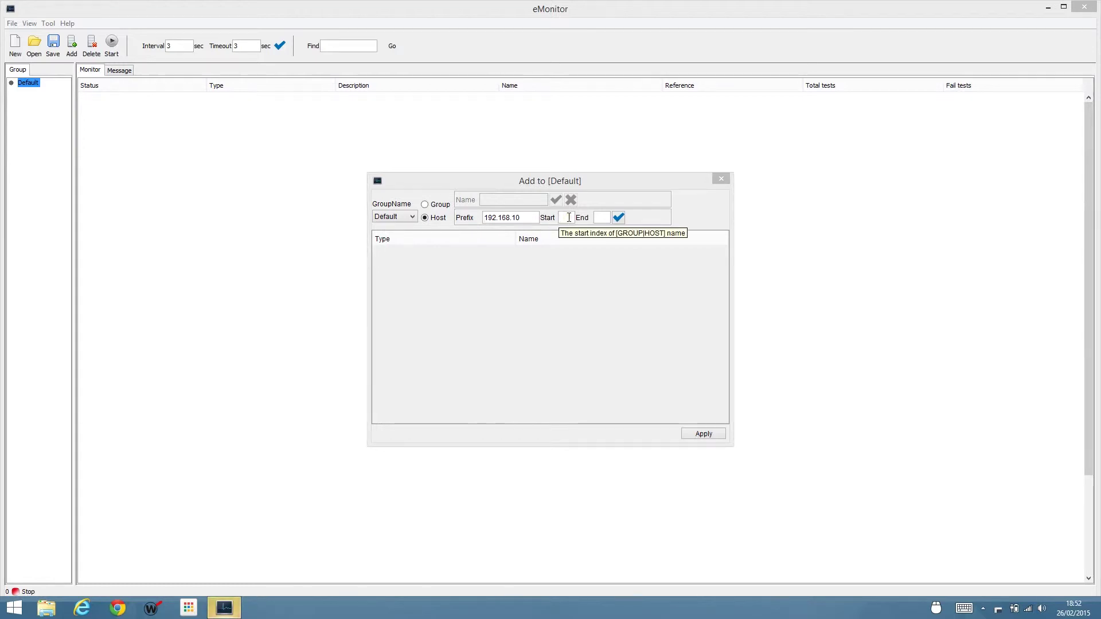
left_click(567, 218)
type("1")
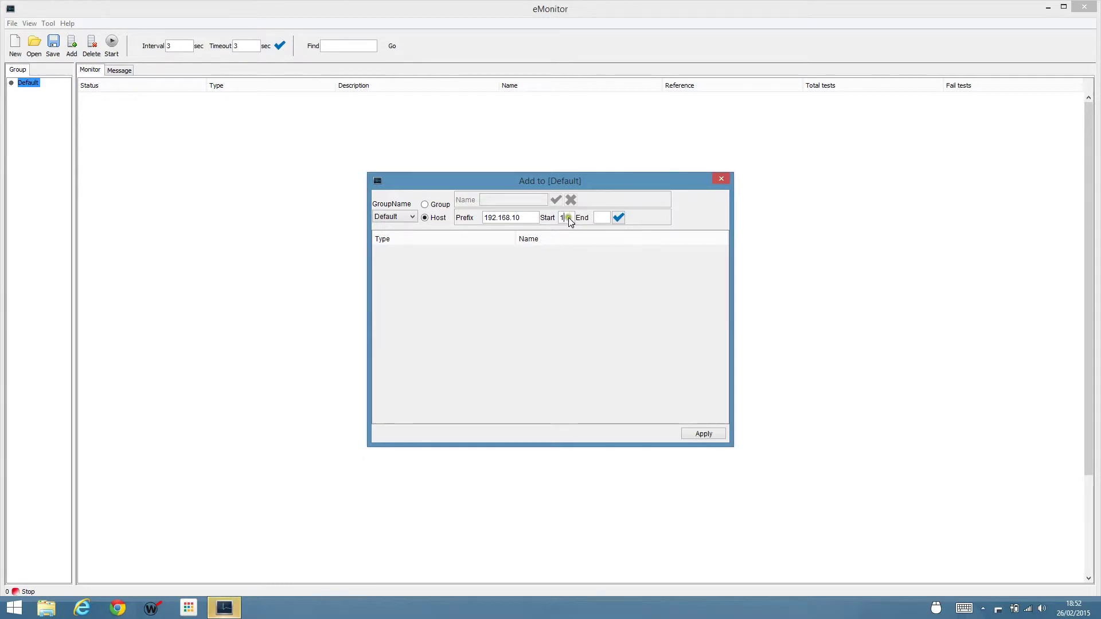
left_click(606, 215)
type("8")
left_click(617, 218)
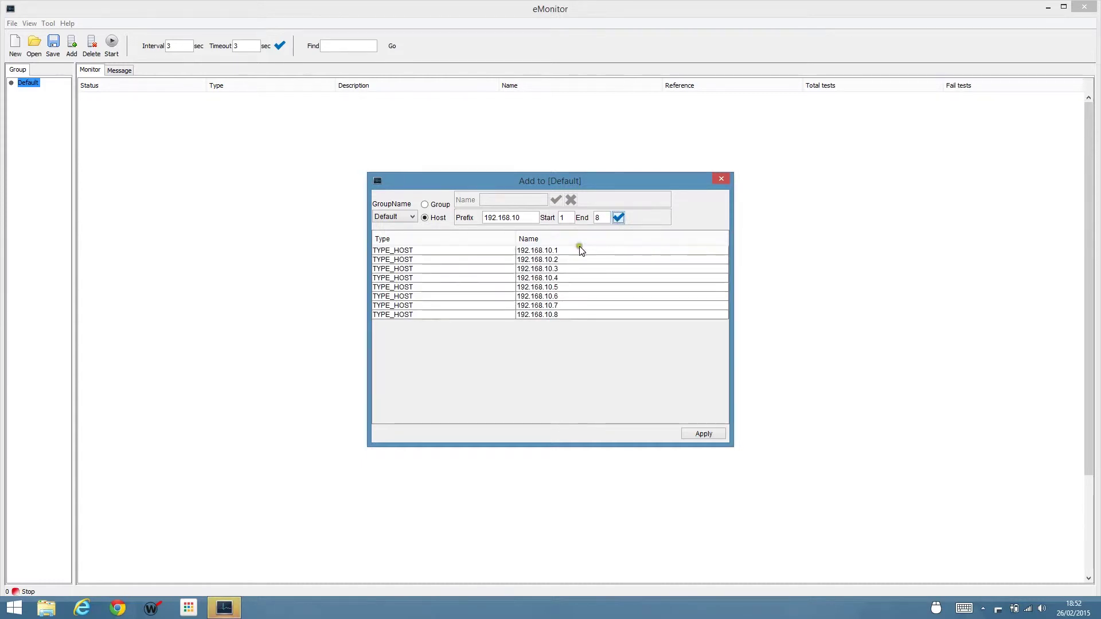
Apply the eight hosts to the Default group and start monitoring them.
left_click(594, 317)
left_click(704, 433)
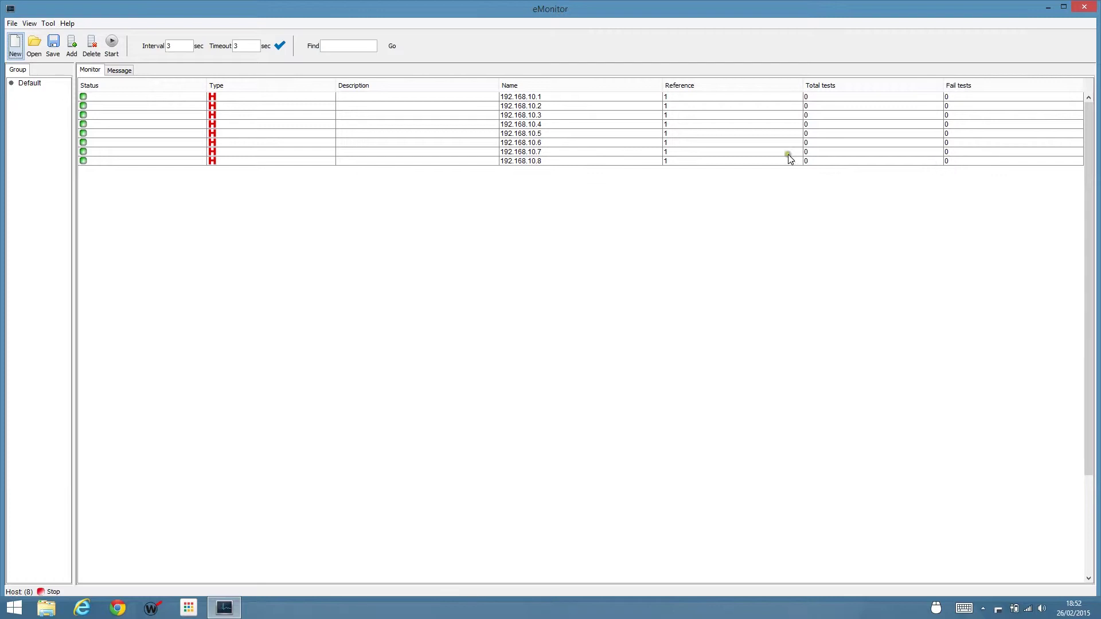
left_click(112, 43)
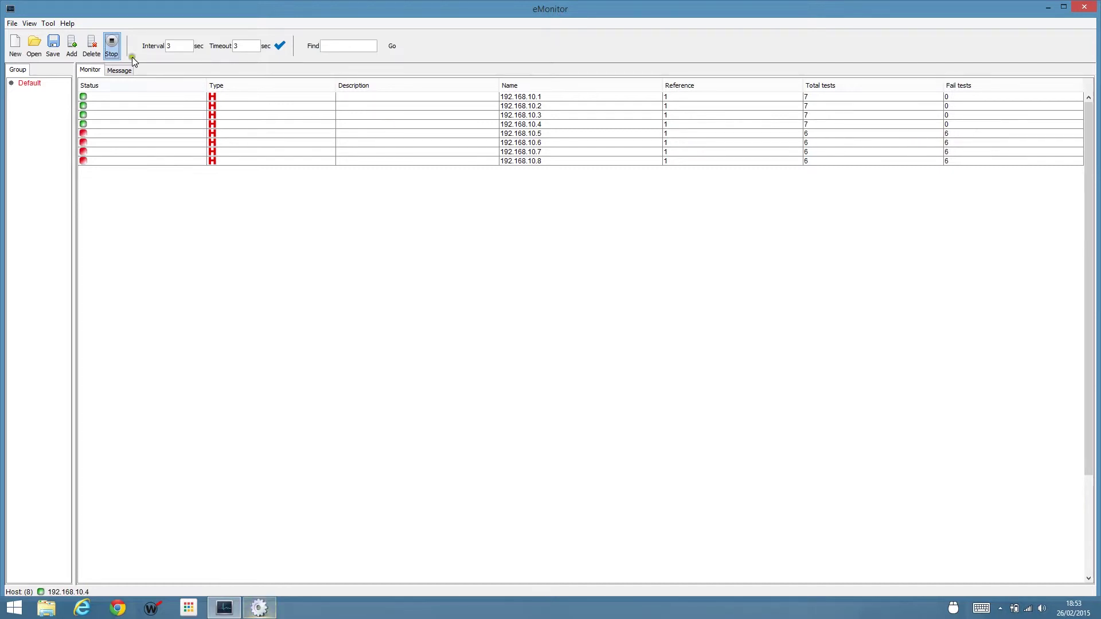
Stop monitoring after hosts .1–.4 pass and .5–.8 fail, then start saving the project.
left_click(113, 45)
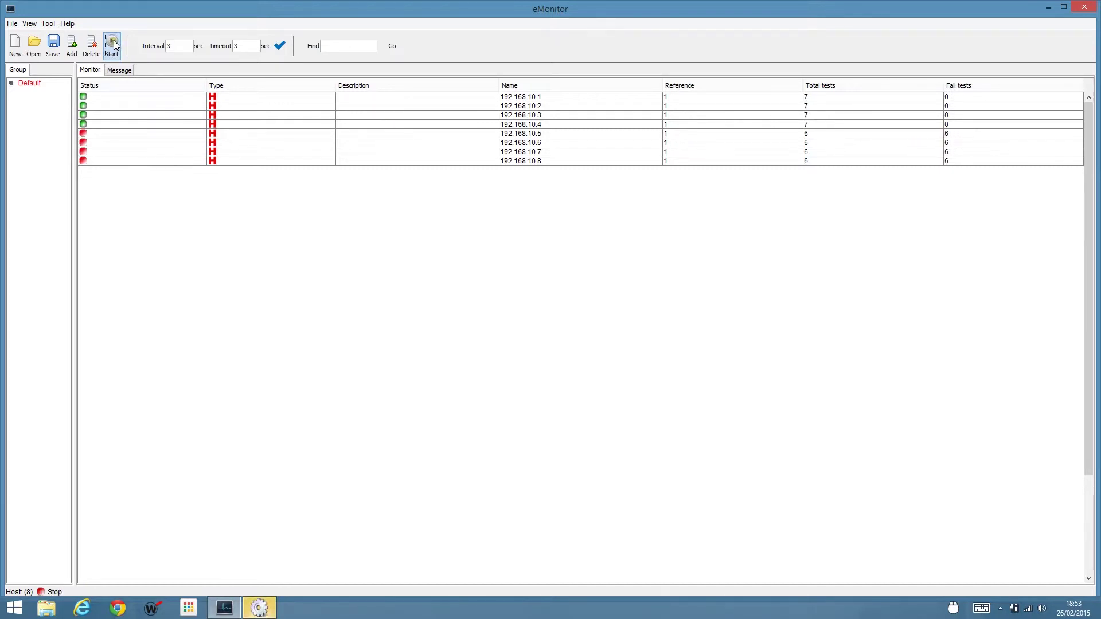
left_click(55, 46)
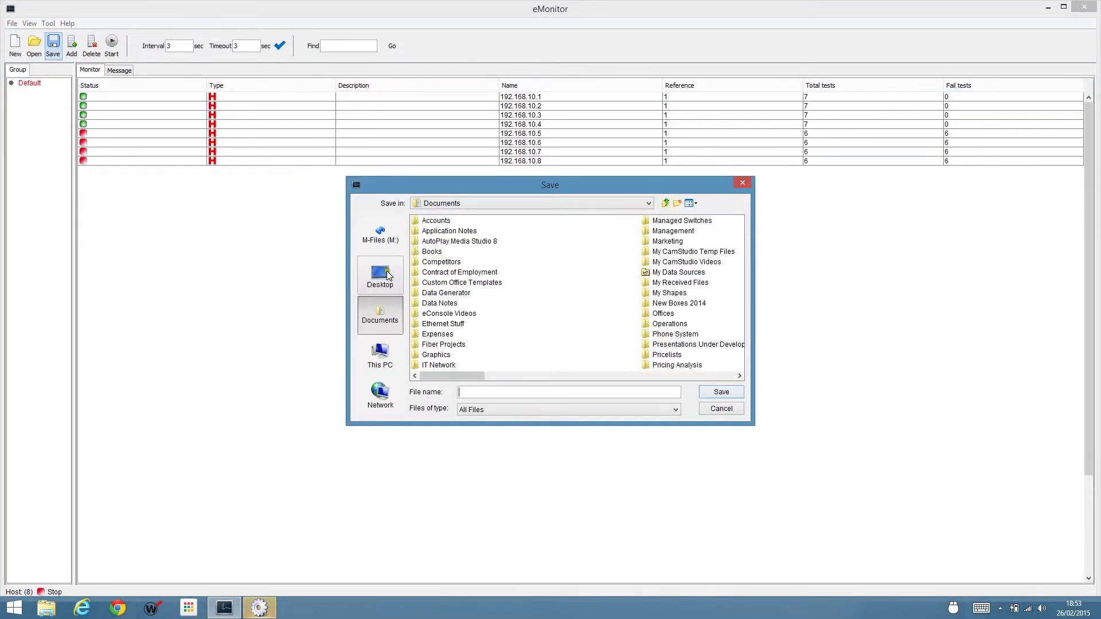
Save the monitor project as 'Test' on the Desktop.
left_click(384, 272)
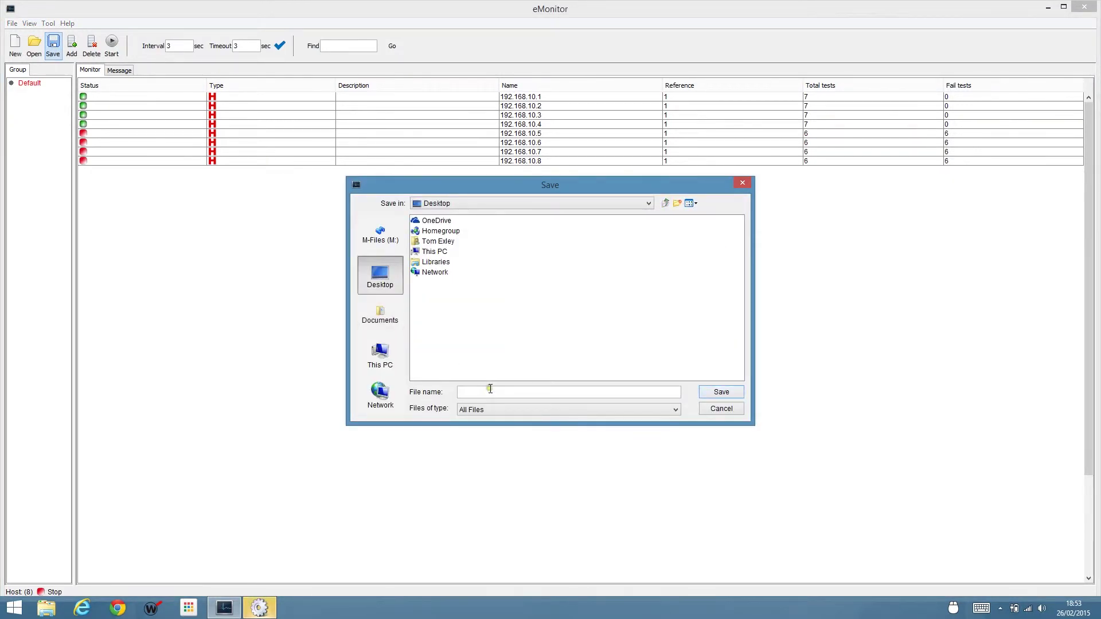
type("Test")
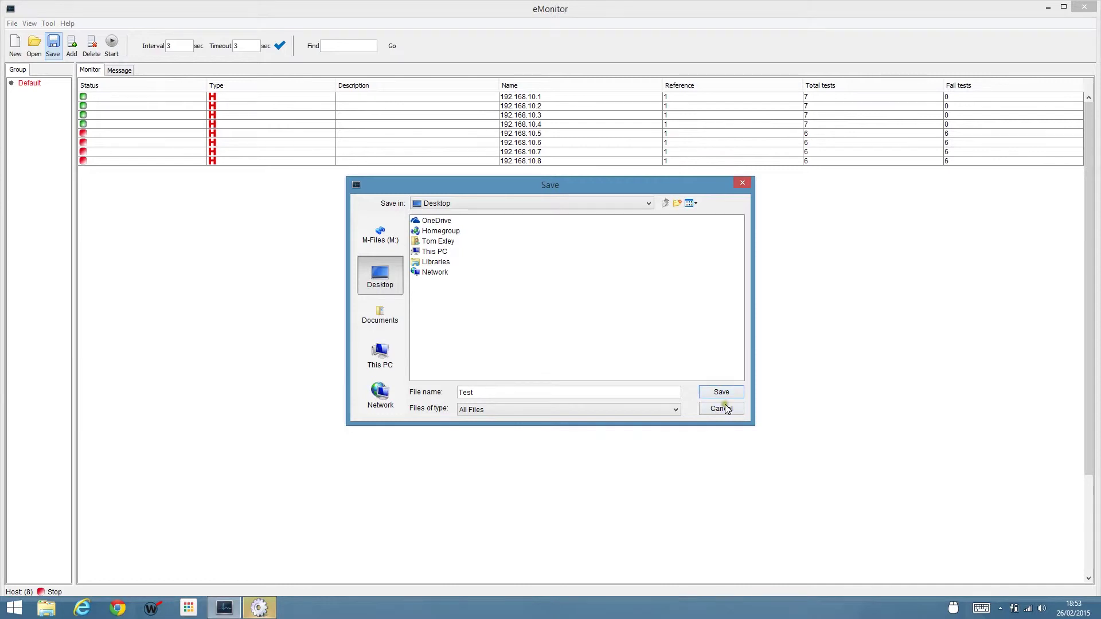
left_click(719, 393)
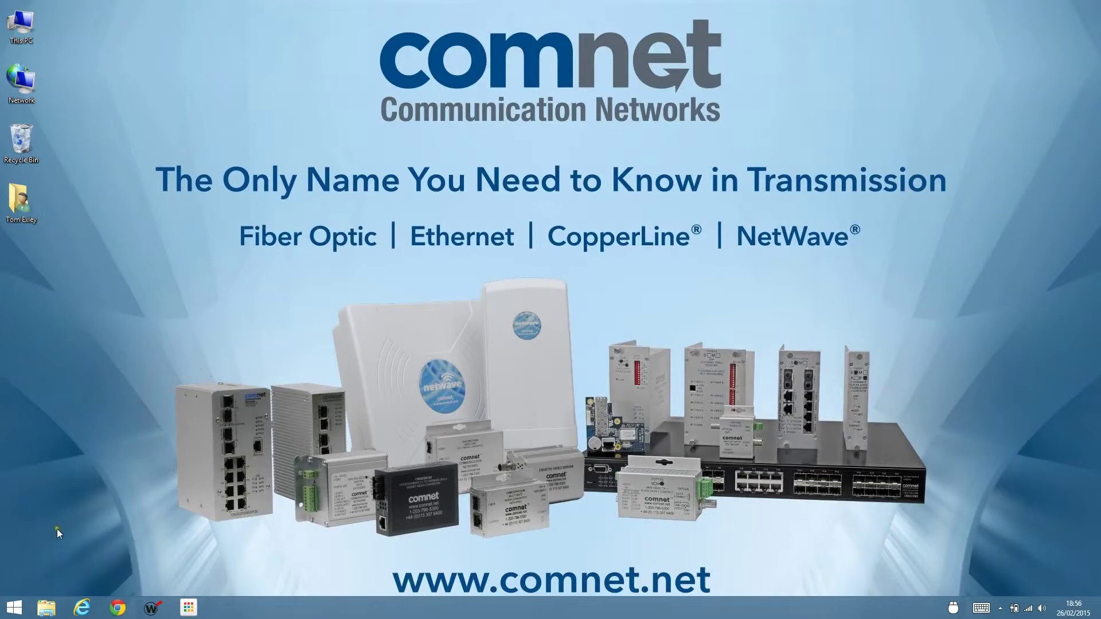
Launch eVision from the ComNet > eConsole folder in the Start menu.
left_click(14, 607)
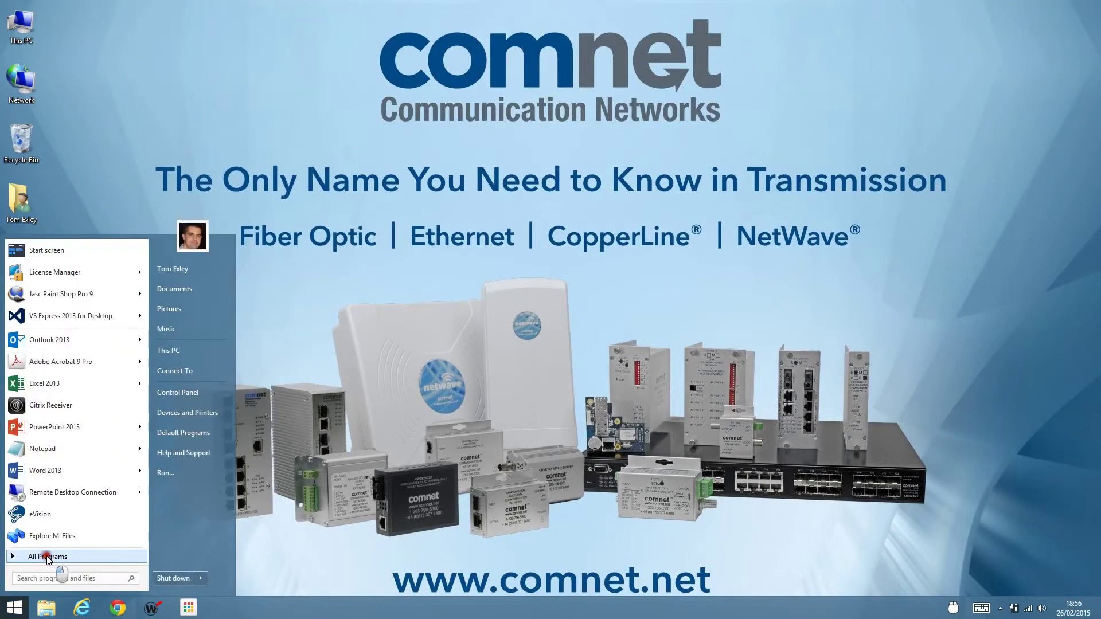
left_click(46, 560)
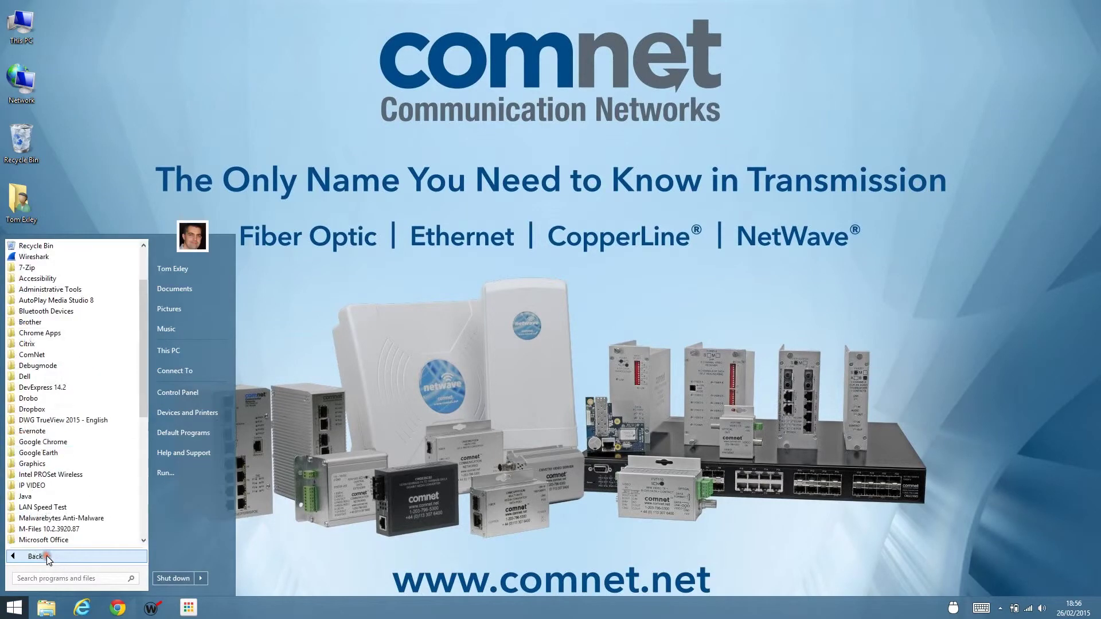
left_click(31, 354)
left_click(46, 367)
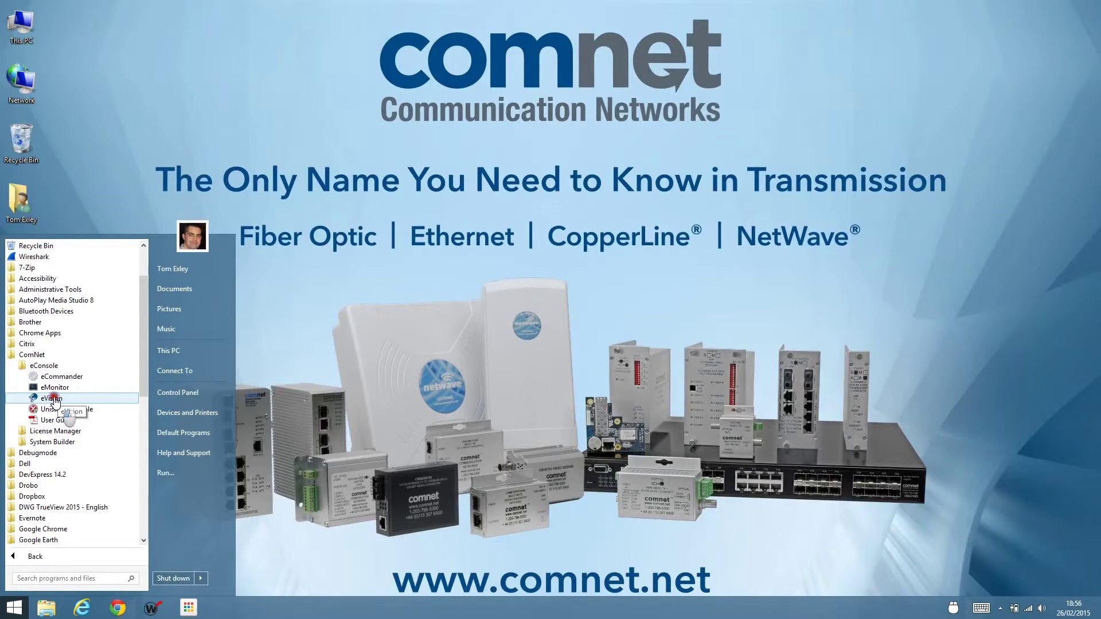
left_click(52, 398)
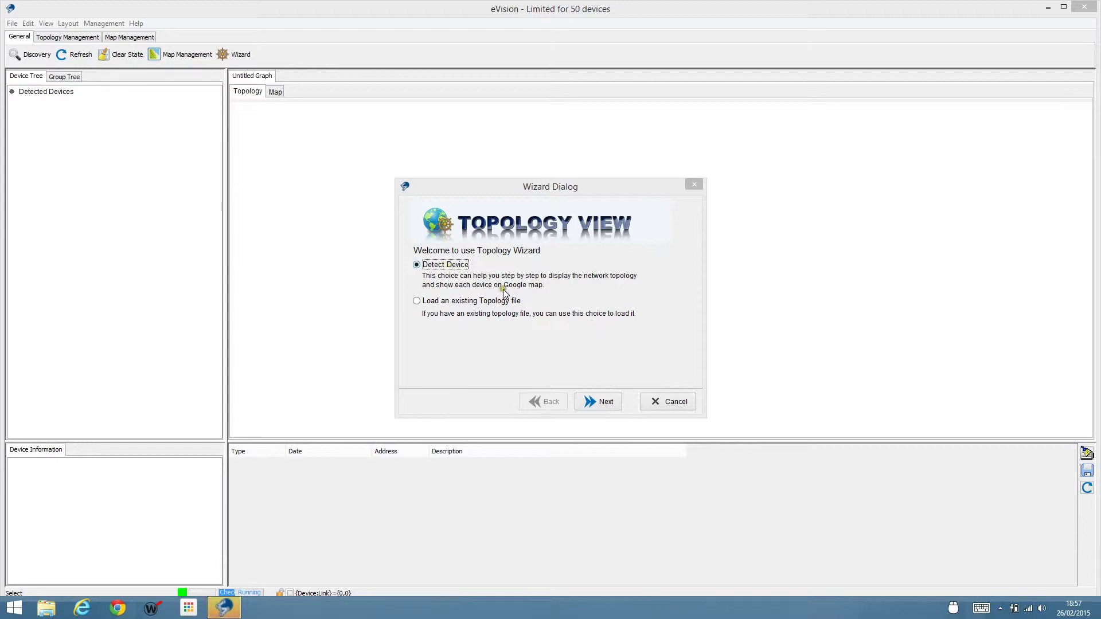
Run device detection with the ending IP changed to 192.168.10.4, then continue to grouping.
left_click(598, 400)
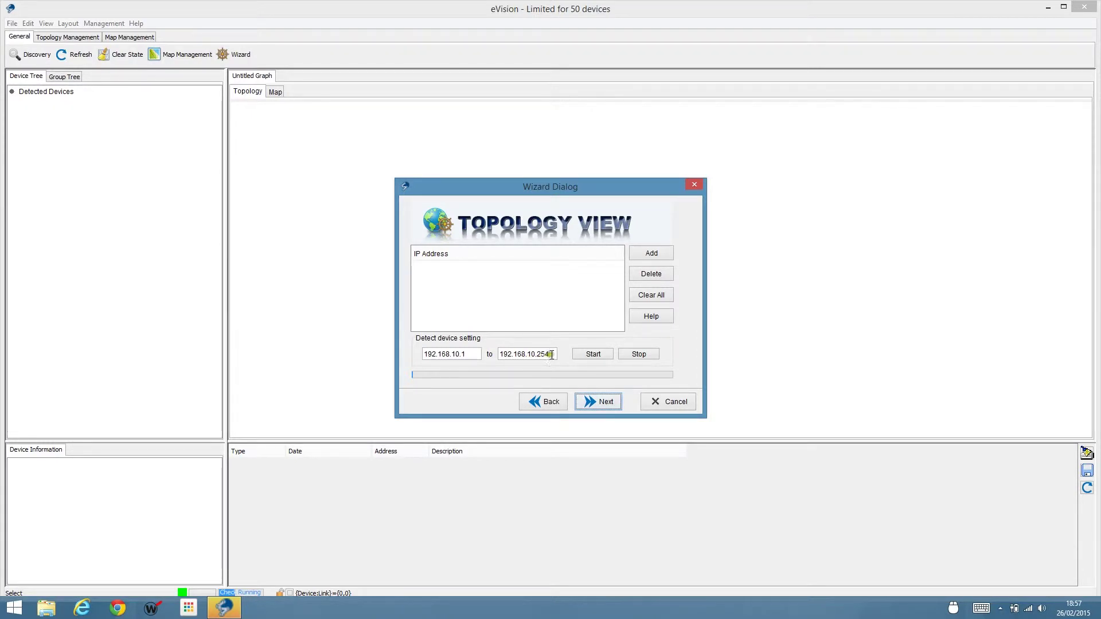
left_click(552, 354)
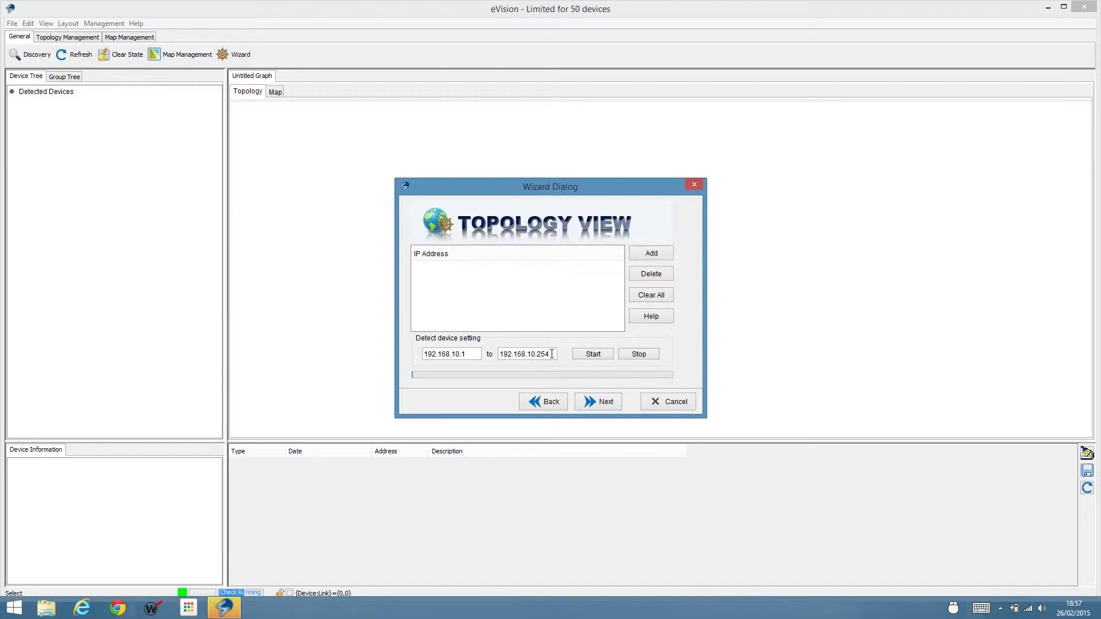
key("BackSpace")
key("BackSpace")
key("BackSpace")
type("4")
left_click(593, 354)
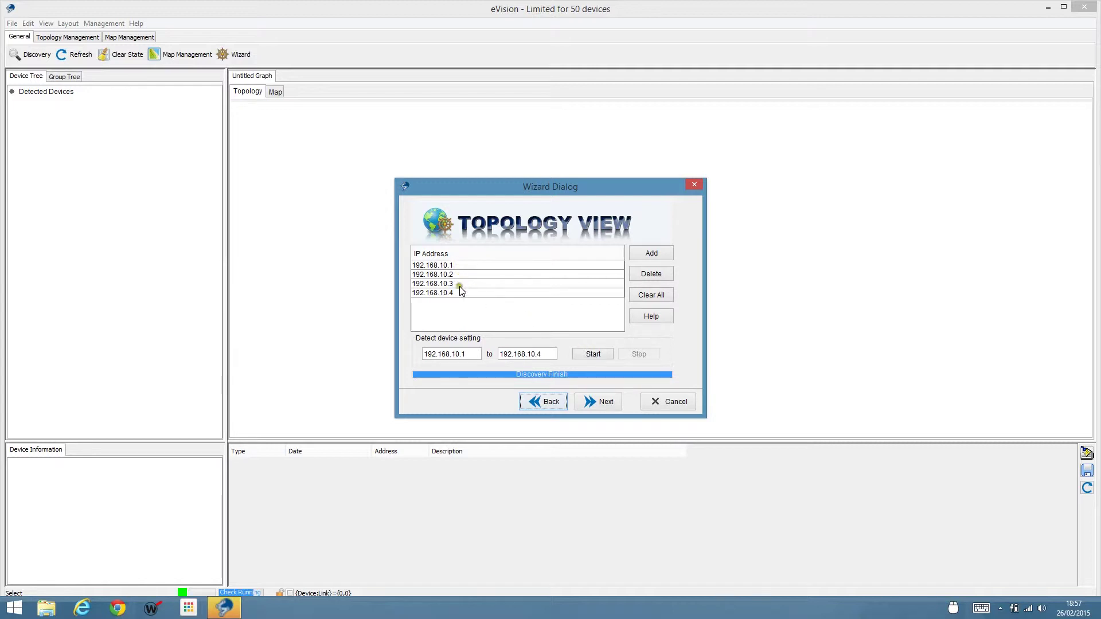
left_click(604, 403)
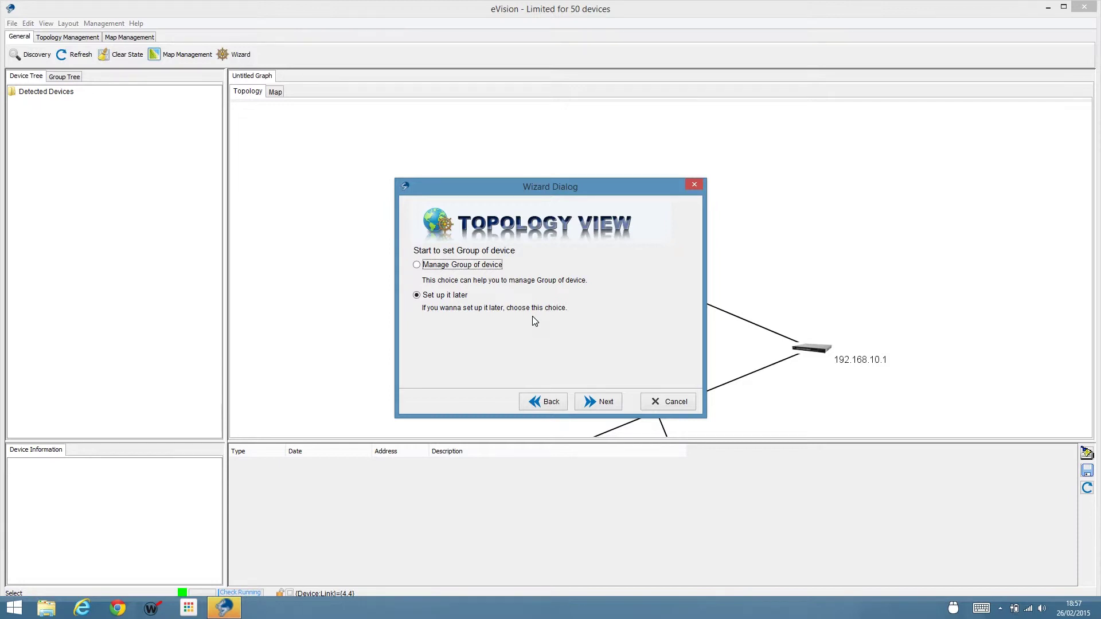
Skip grouping, accept the map settings, and finish the wizard without saving the topology file.
left_click(601, 403)
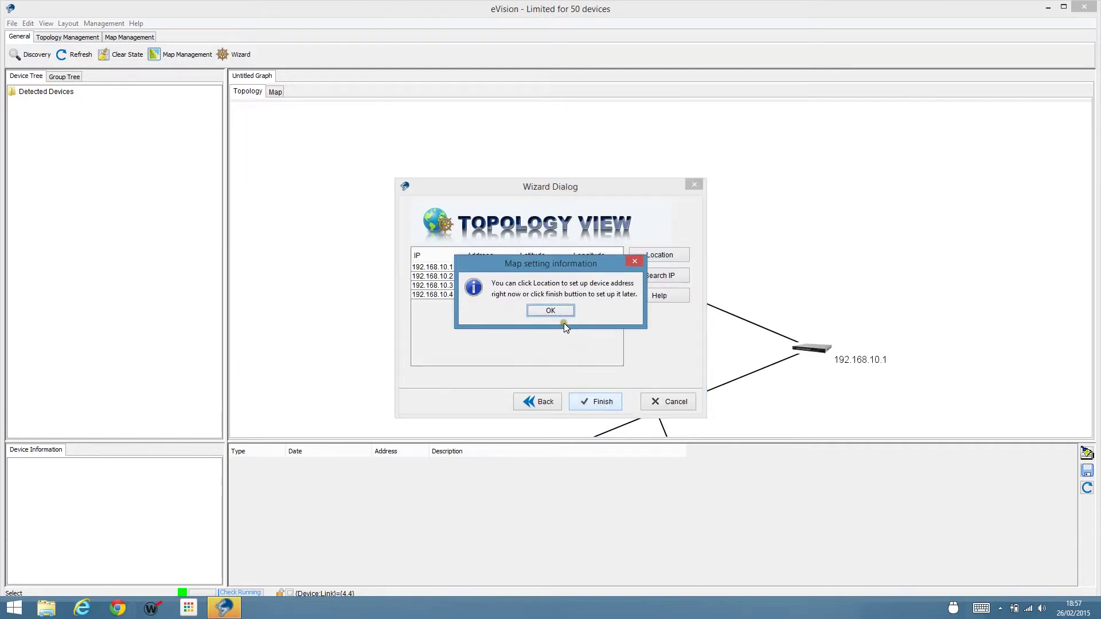
left_click(559, 310)
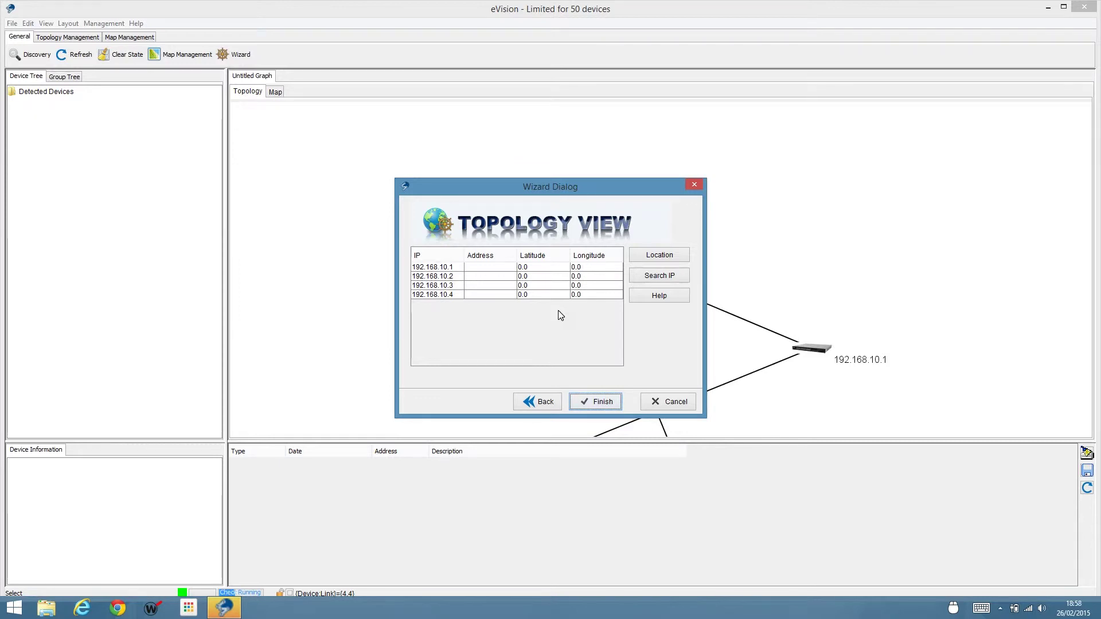
left_click(543, 267)
left_click(595, 291)
left_click(602, 404)
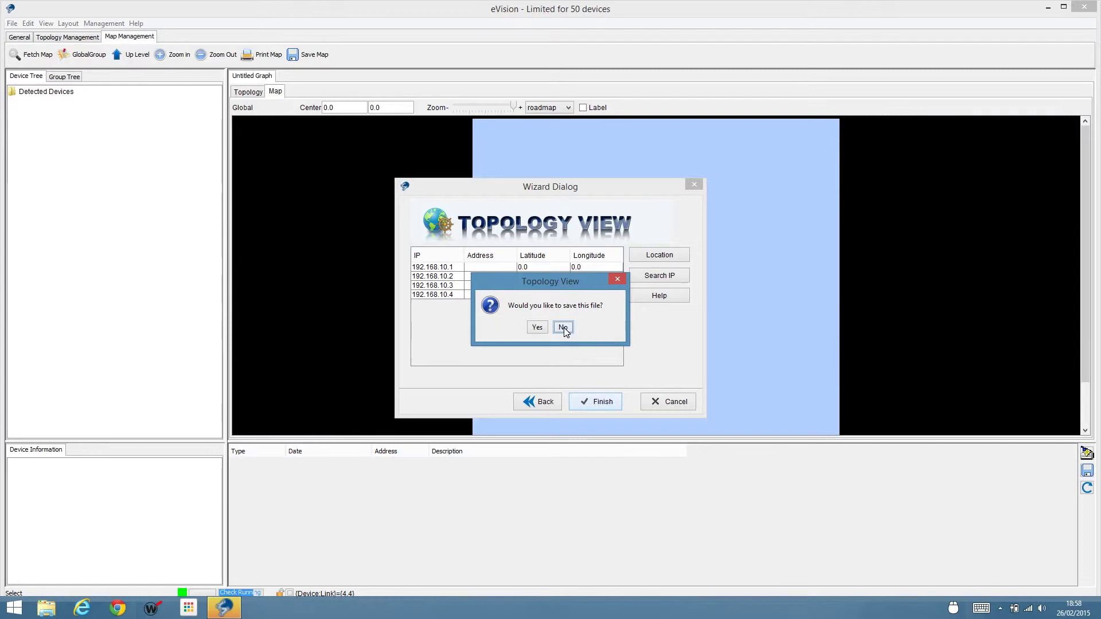
left_click(563, 329)
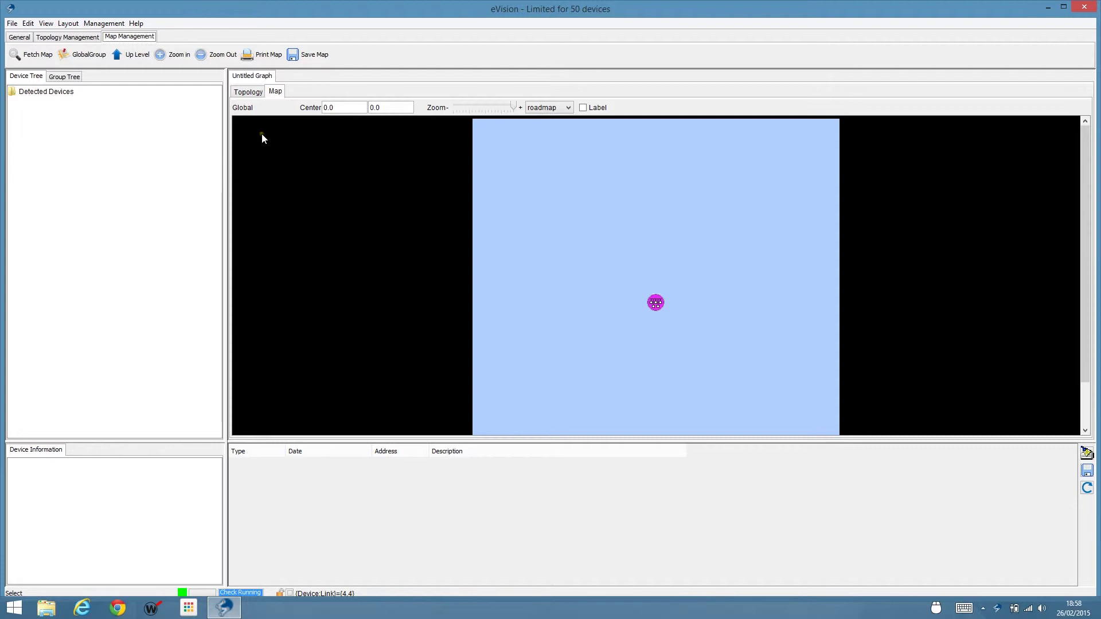
Show the Topology sub-tab so the switch graph replaces the map.
left_click(249, 93)
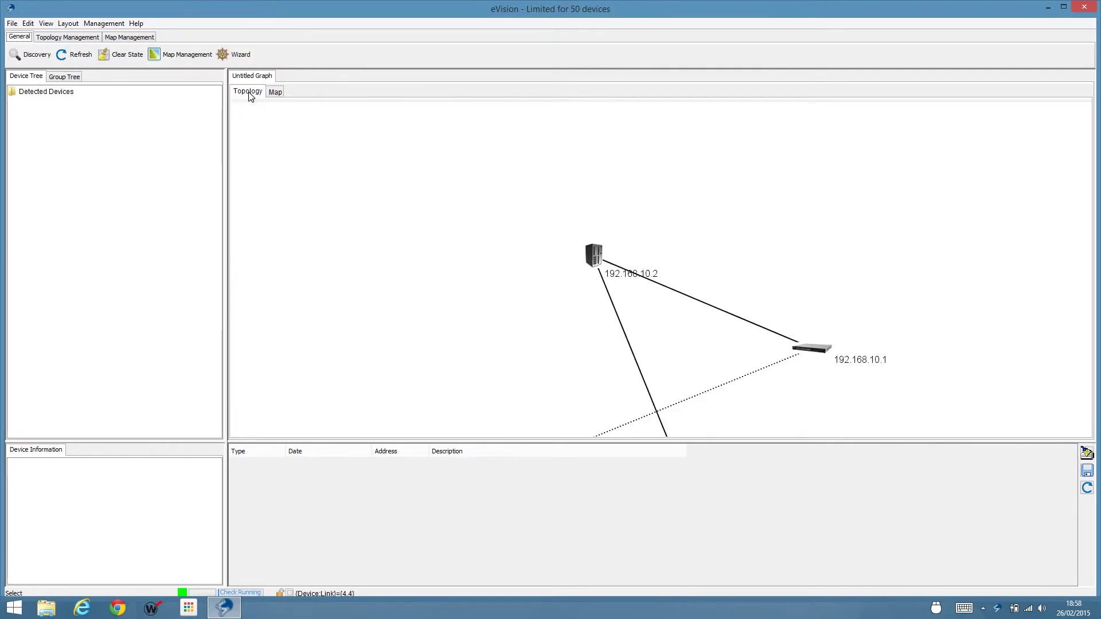
Pan the graph and enlarge its panel so all four switches are in view.
left_click_drag(551, 315, 519, 183)
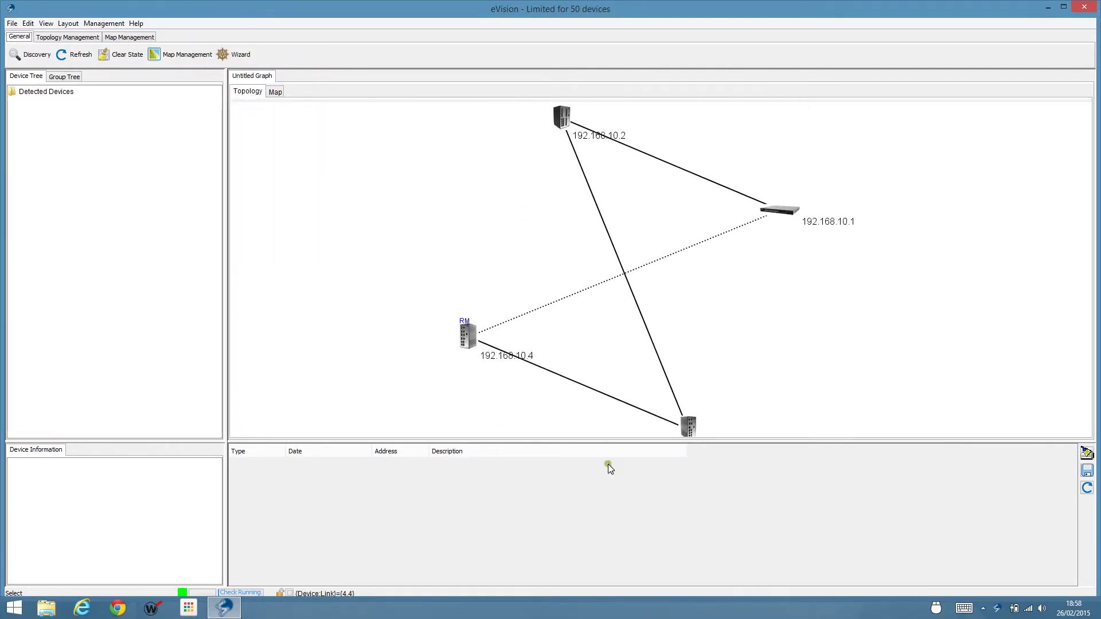
left_click_drag(610, 442, 610, 509)
left_click_drag(604, 344, 611, 372)
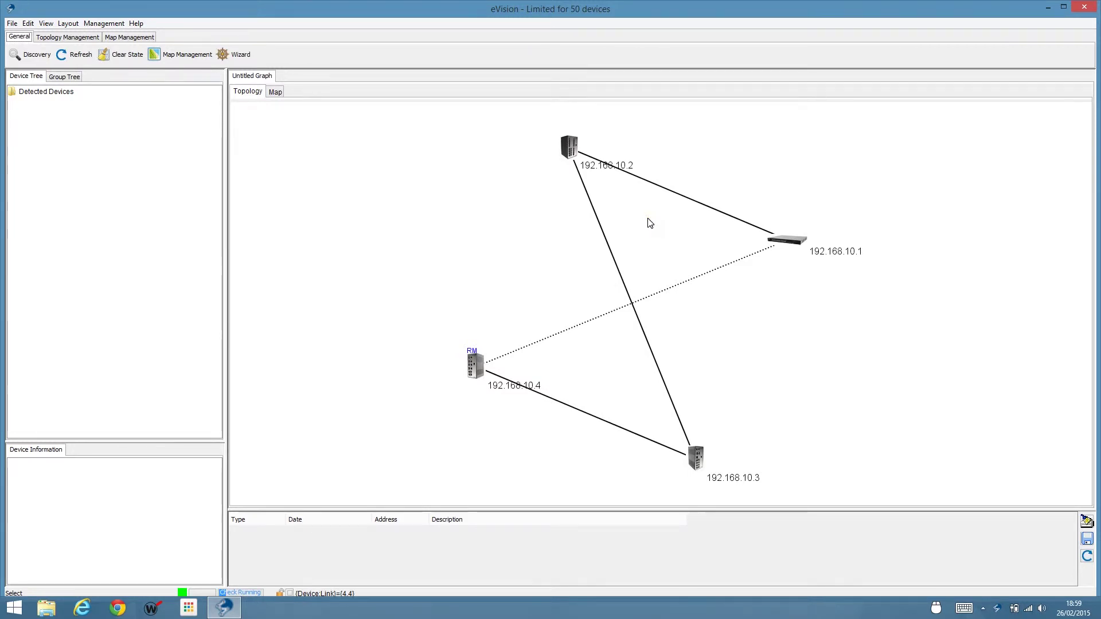
left_click(151, 116)
With Topology Management's Pick tool, drag the four switches into a square ring layout.
left_click(68, 38)
left_click(72, 58)
left_click_drag(797, 246, 428, 216)
left_click_drag(574, 153, 643, 181)
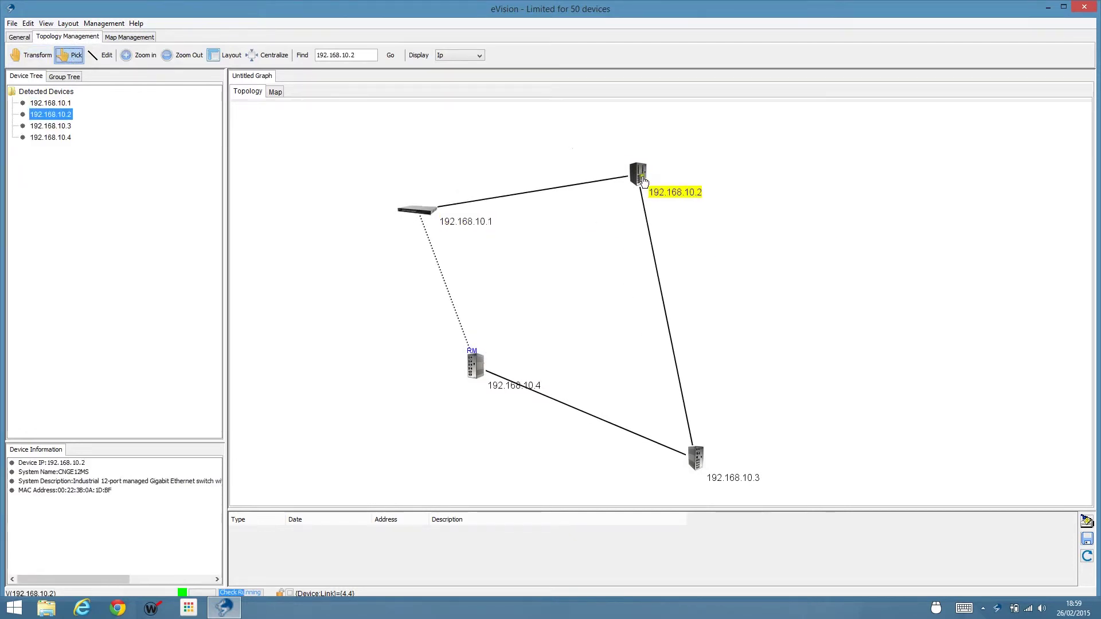
left_click_drag(699, 458, 682, 327)
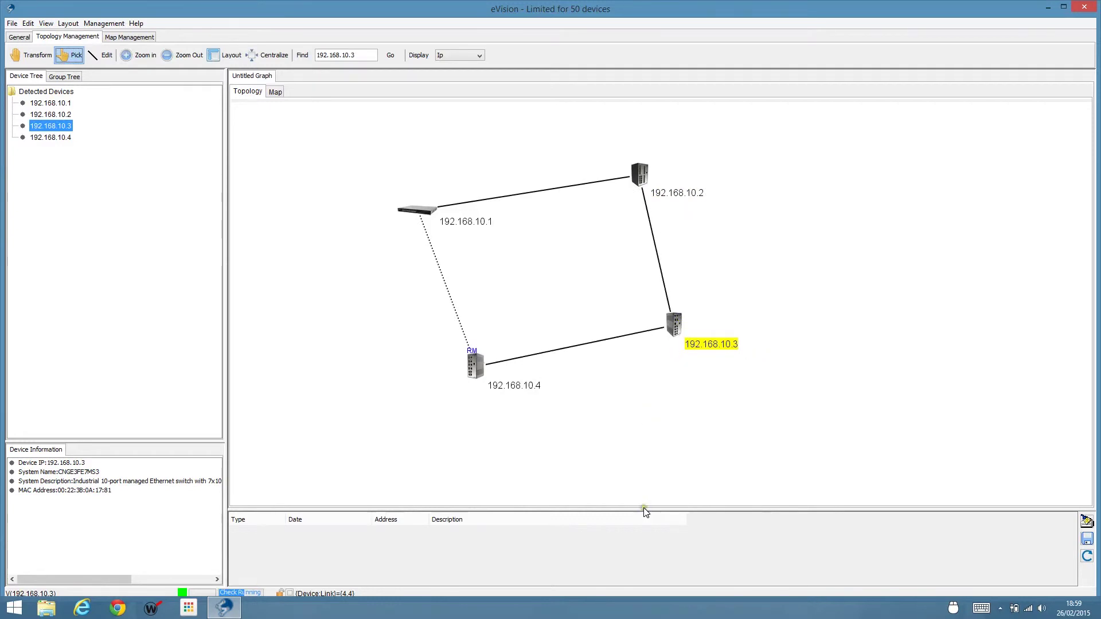
left_click_drag(646, 508, 653, 466)
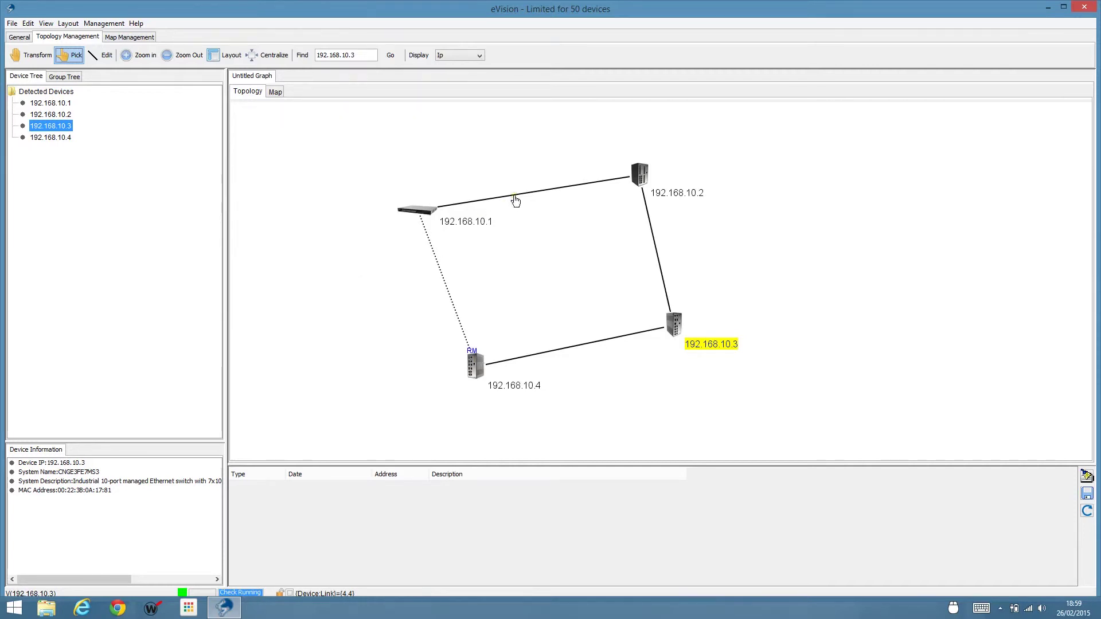
mouse_move(515, 200)
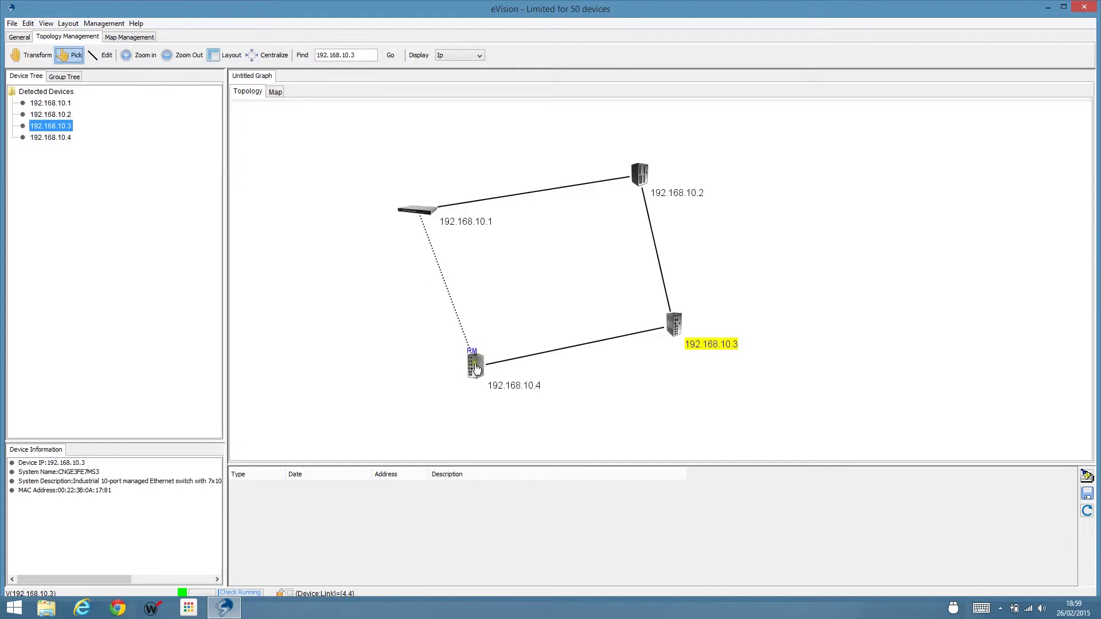
mouse_move(475, 369)
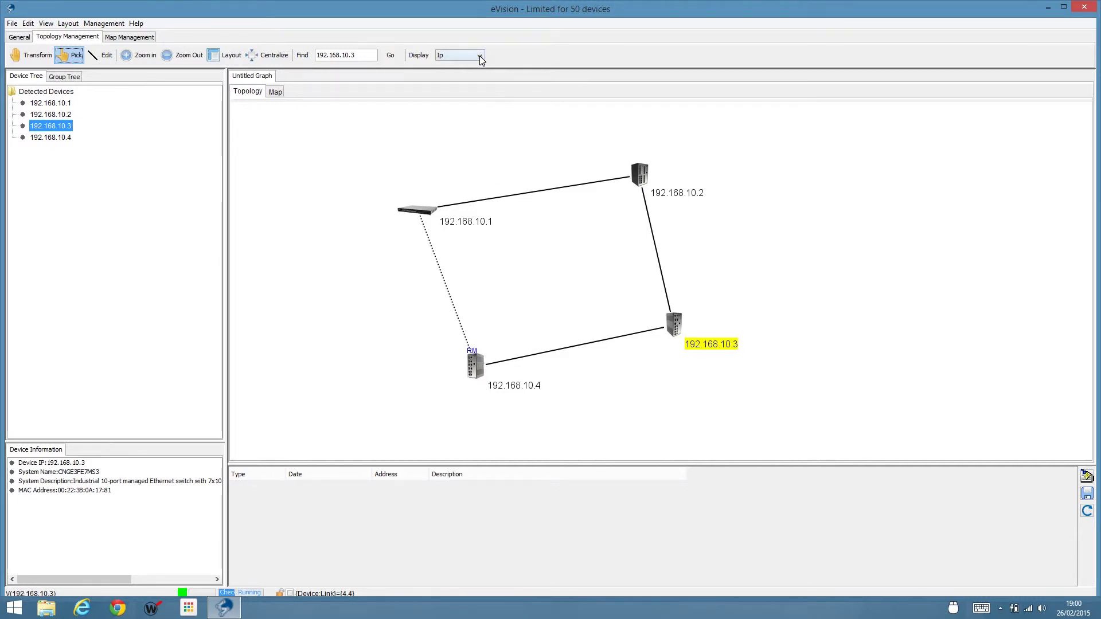
Set the device labels to SystemName, then bring up the context menu for CNGE3FE7MS3.
left_click(479, 56)
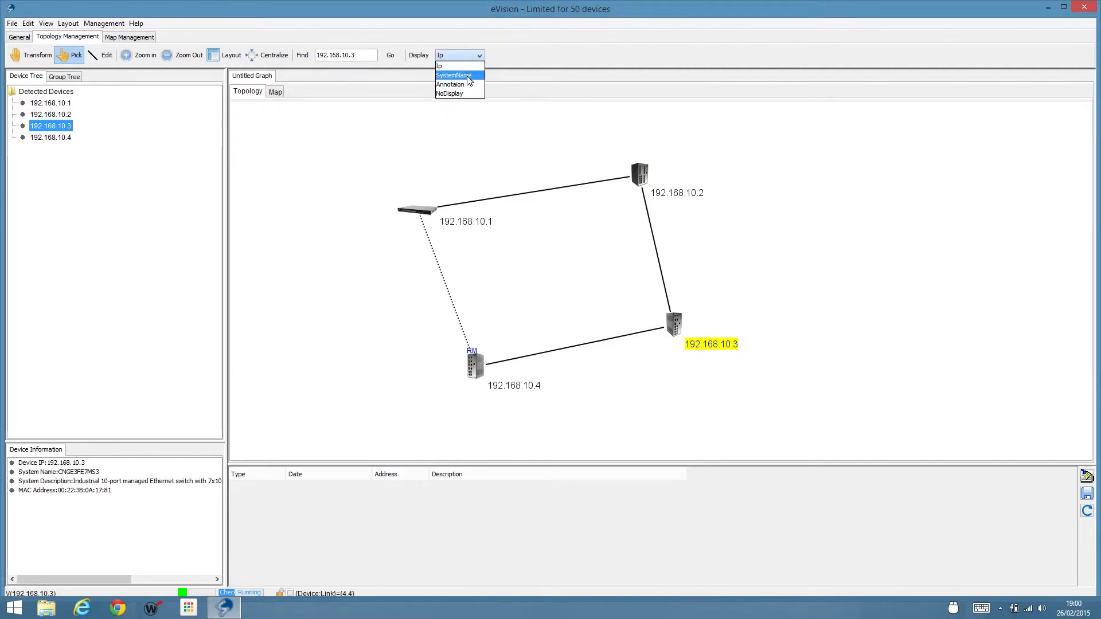
left_click(466, 77)
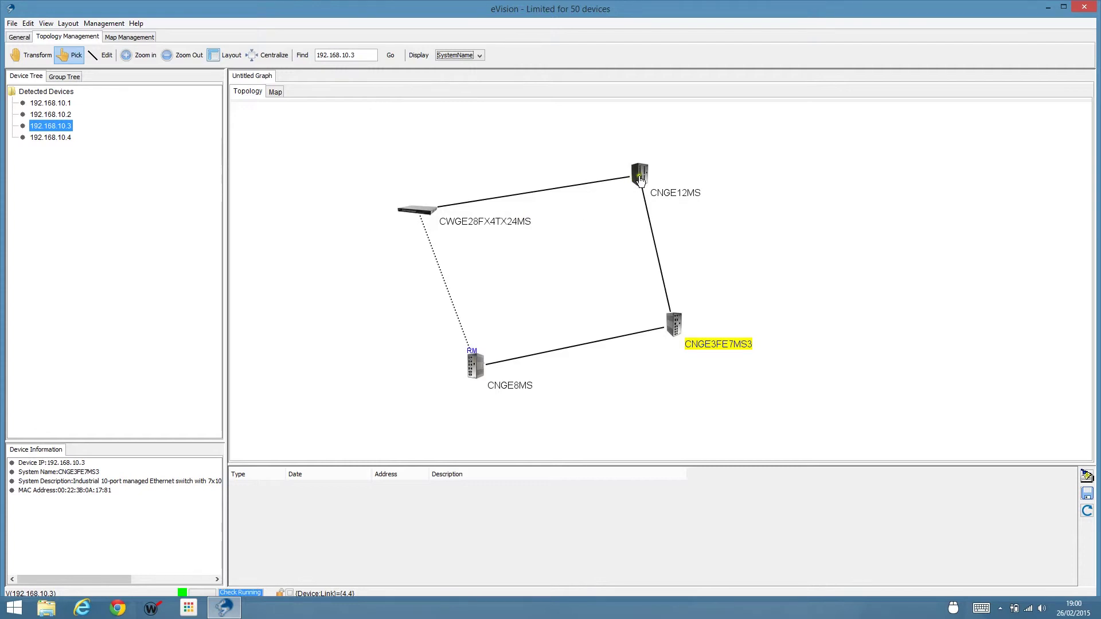
right_click(695, 344)
left_click(674, 325)
double_click(674, 325)
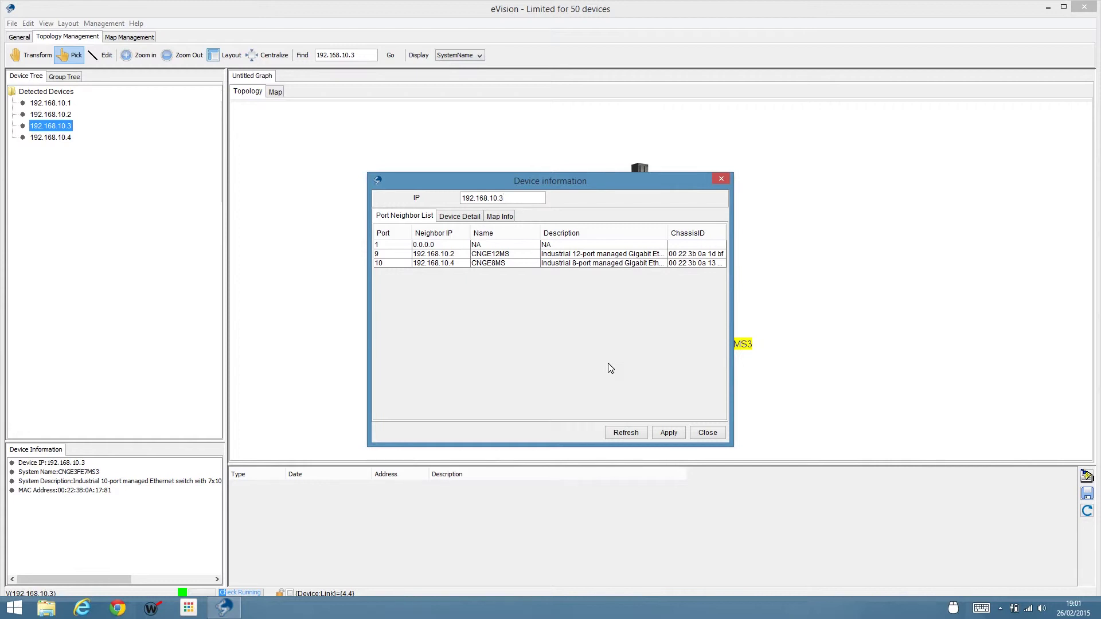
left_click(432, 287)
left_click(434, 258)
left_click(483, 254)
left_click(501, 263)
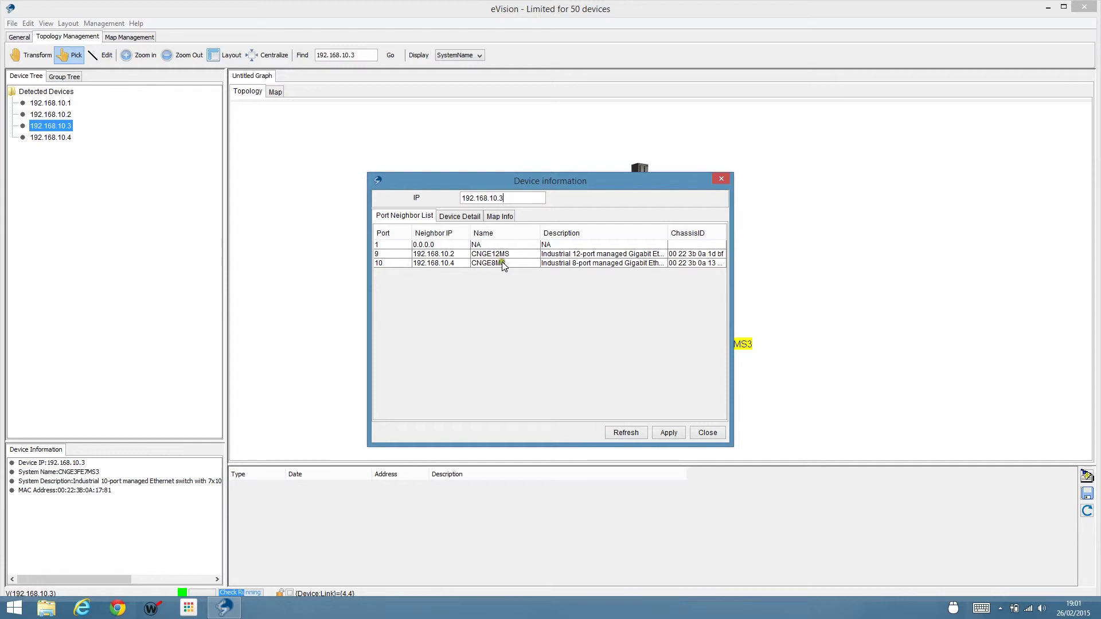
left_click(469, 218)
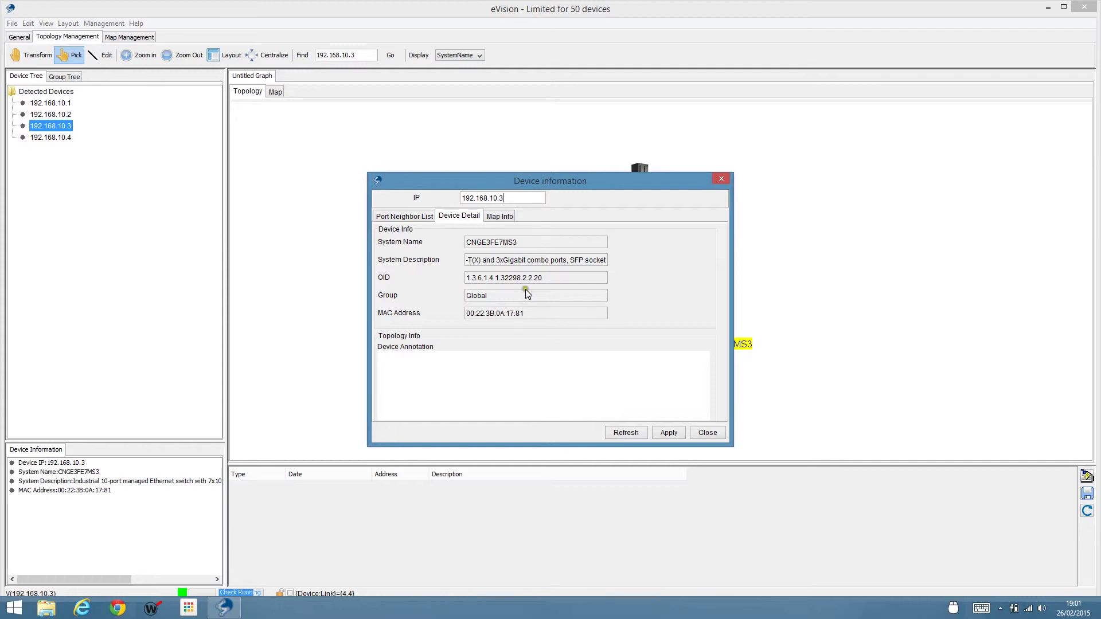
left_click(507, 220)
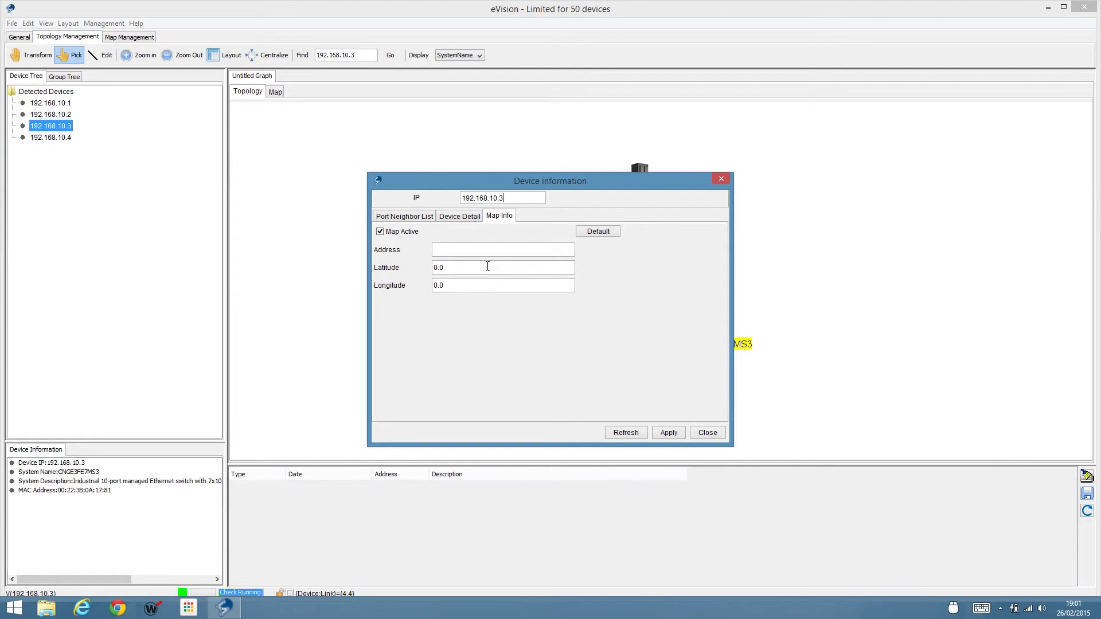
left_click(708, 433)
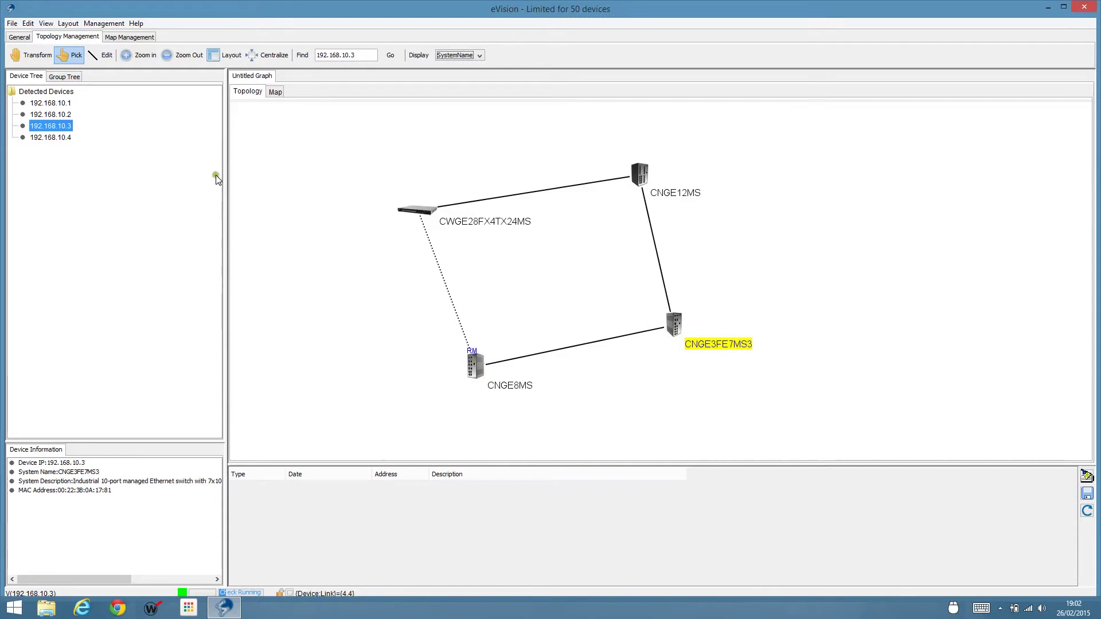
In Topology View Config, show port numbers on links and show Map.jpg as the background, then apply.
left_click(27, 23)
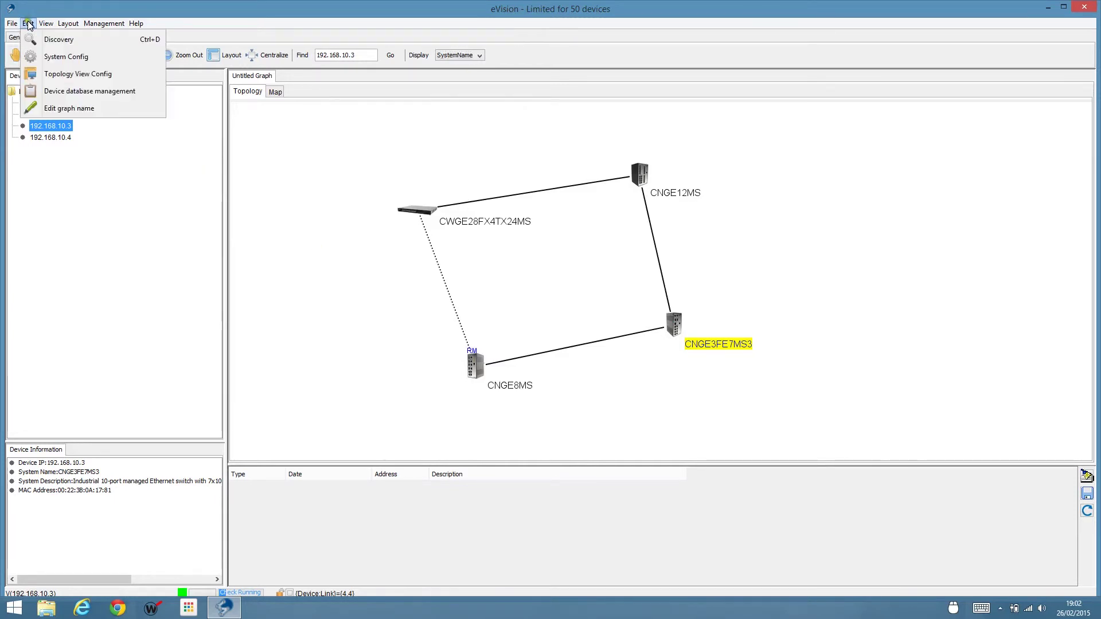
left_click(87, 77)
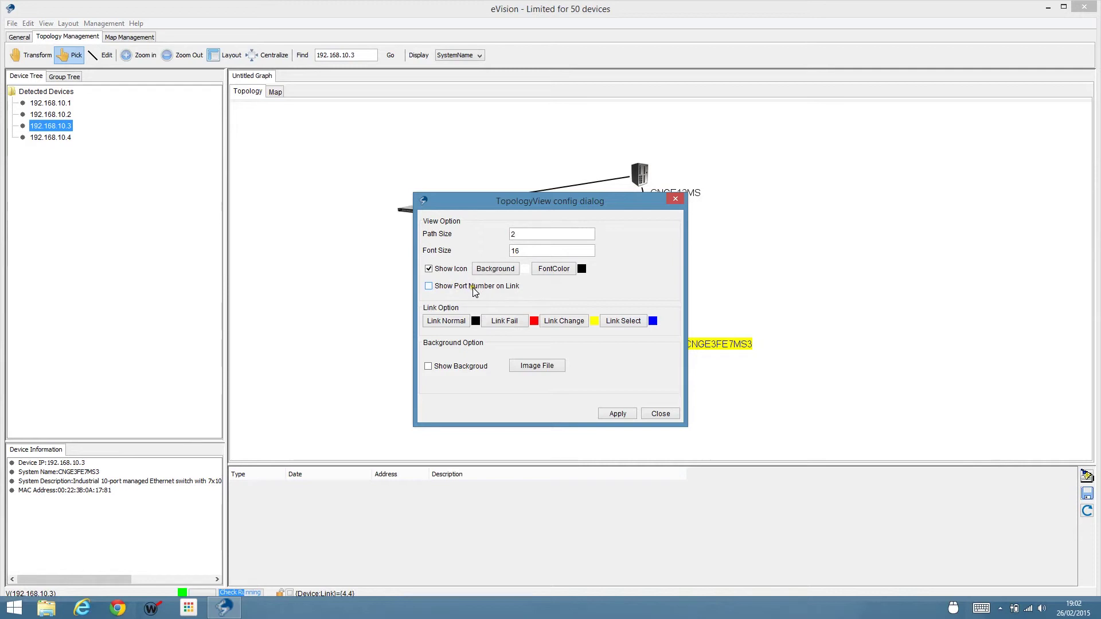
left_click(430, 287)
left_click(537, 368)
left_click(430, 242)
left_click(720, 401)
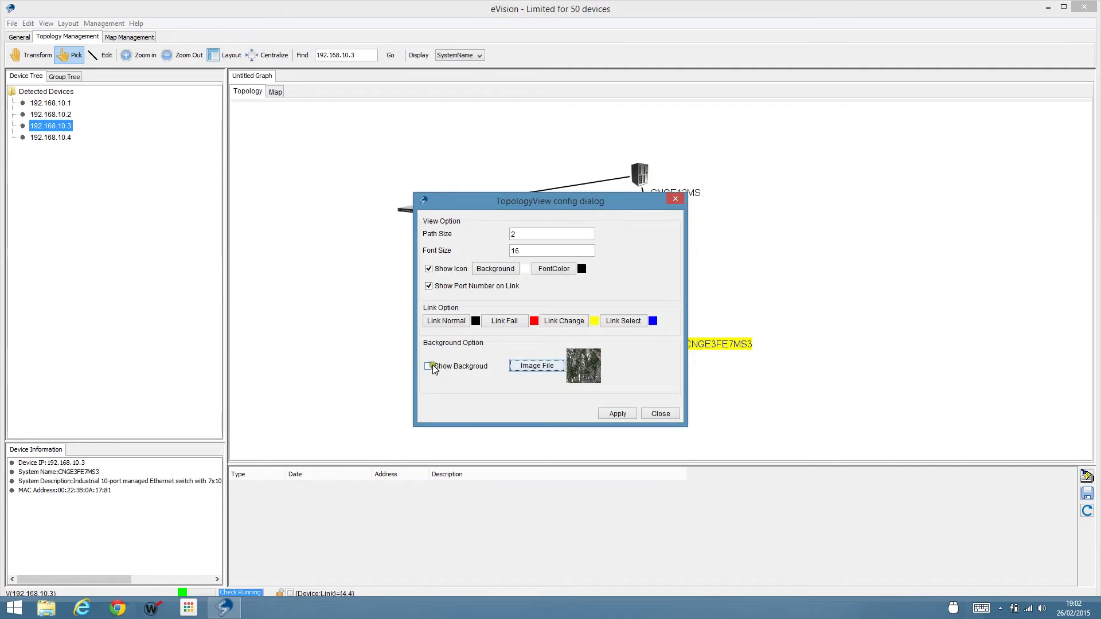
left_click(429, 367)
left_click(614, 413)
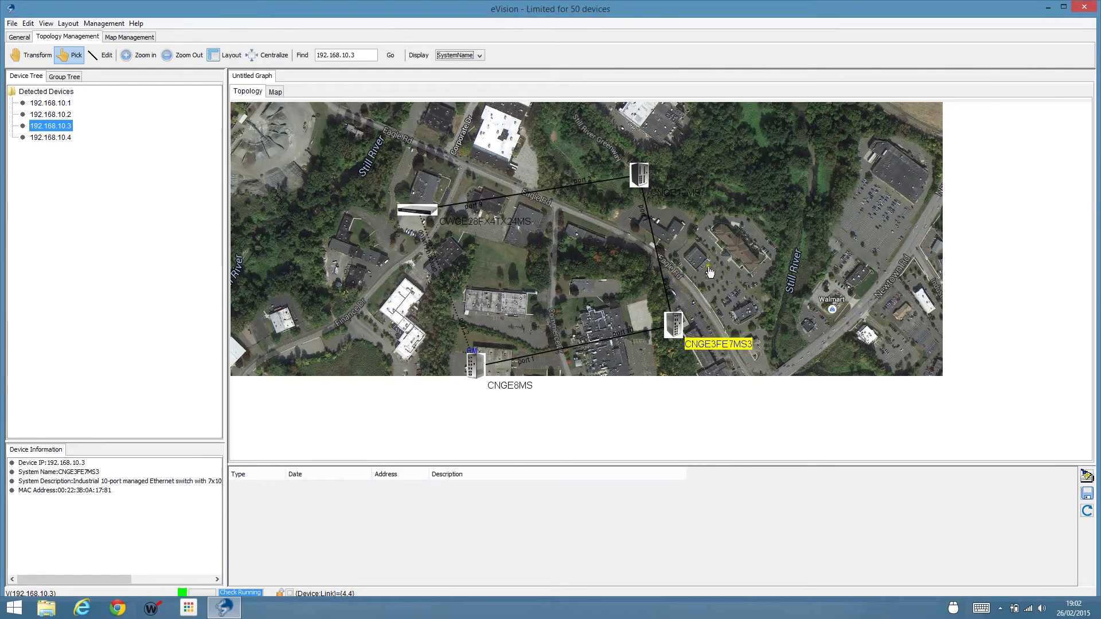
Deselect CNGE3FE7MS3 and pan the map and devices right and down.
left_click_drag(748, 217, 778, 287)
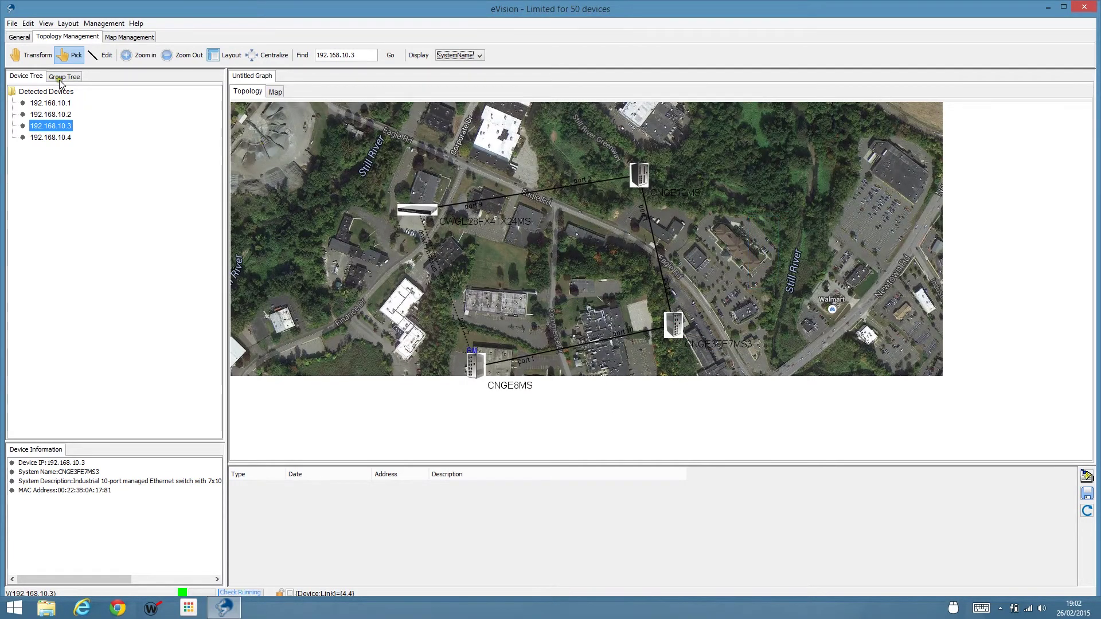
left_click(28, 56)
left_click_drag(339, 199, 388, 288)
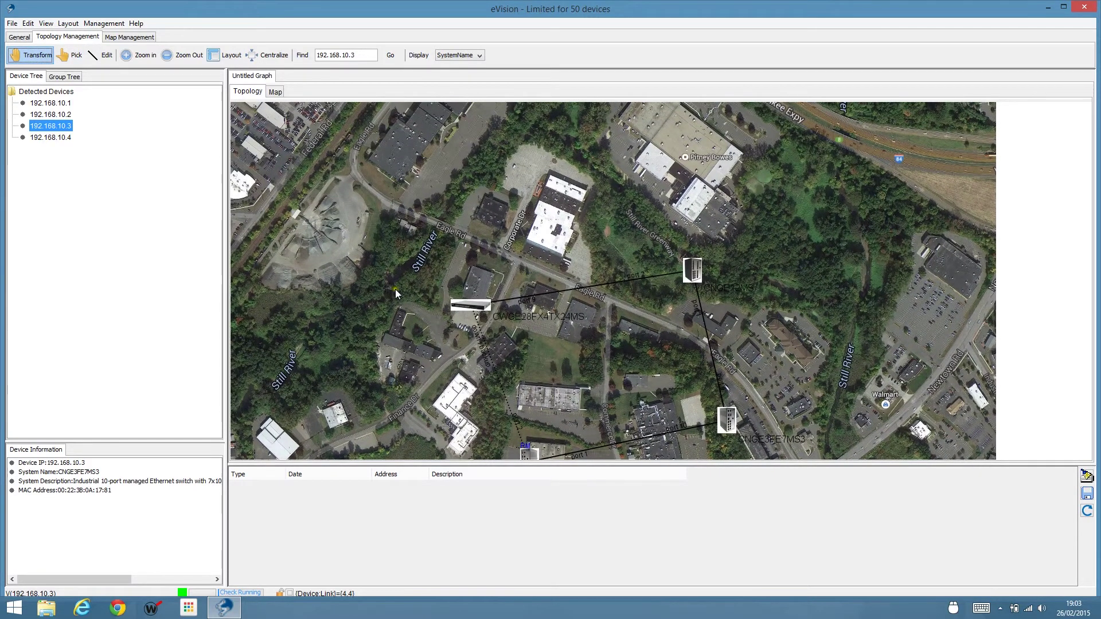
Drag CWGE28FX4TX24MS, CNGE12MS, CNGE3FE7MS3 and CNGE8MS onto their roads and buildings on the map.
left_click(66, 58)
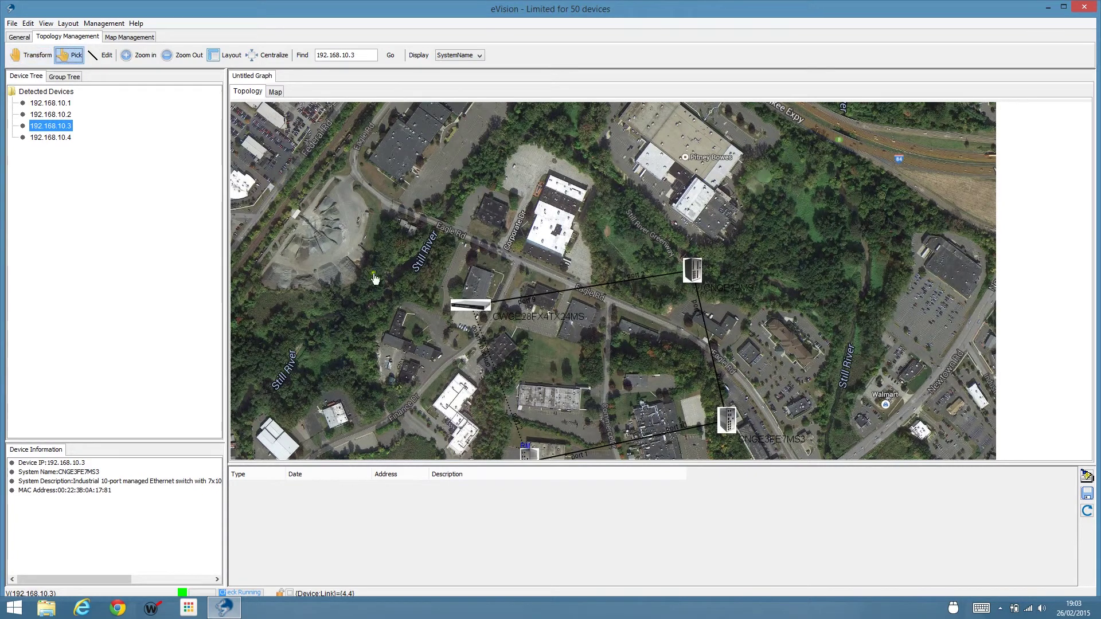
left_click_drag(469, 307, 473, 285)
left_click_drag(685, 272, 548, 228)
left_click_drag(717, 414, 570, 308)
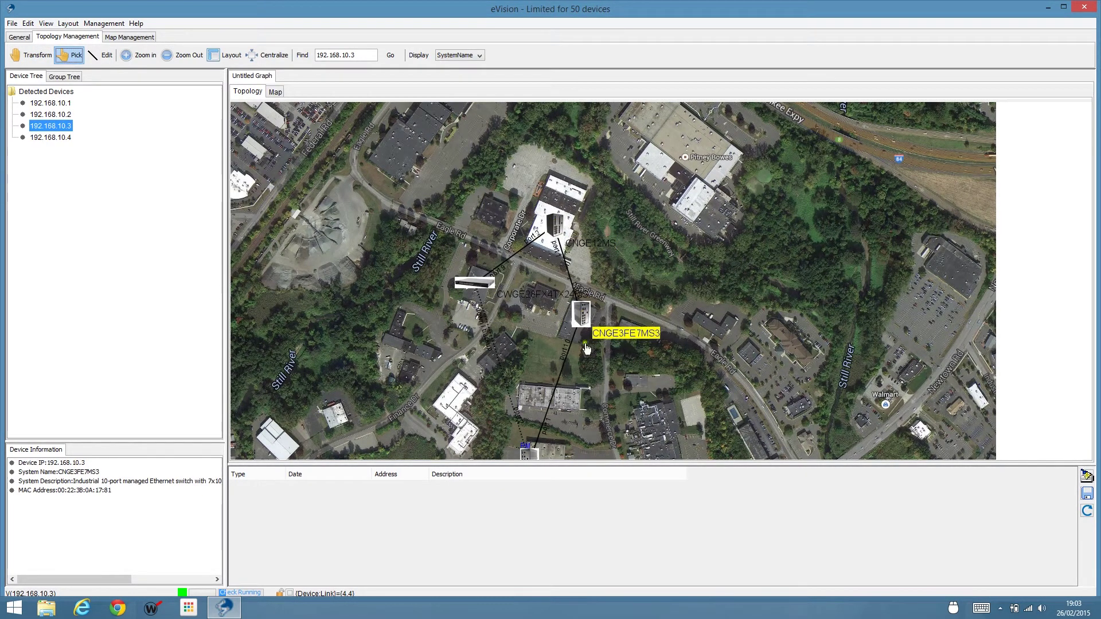
left_click_drag(529, 454, 549, 395)
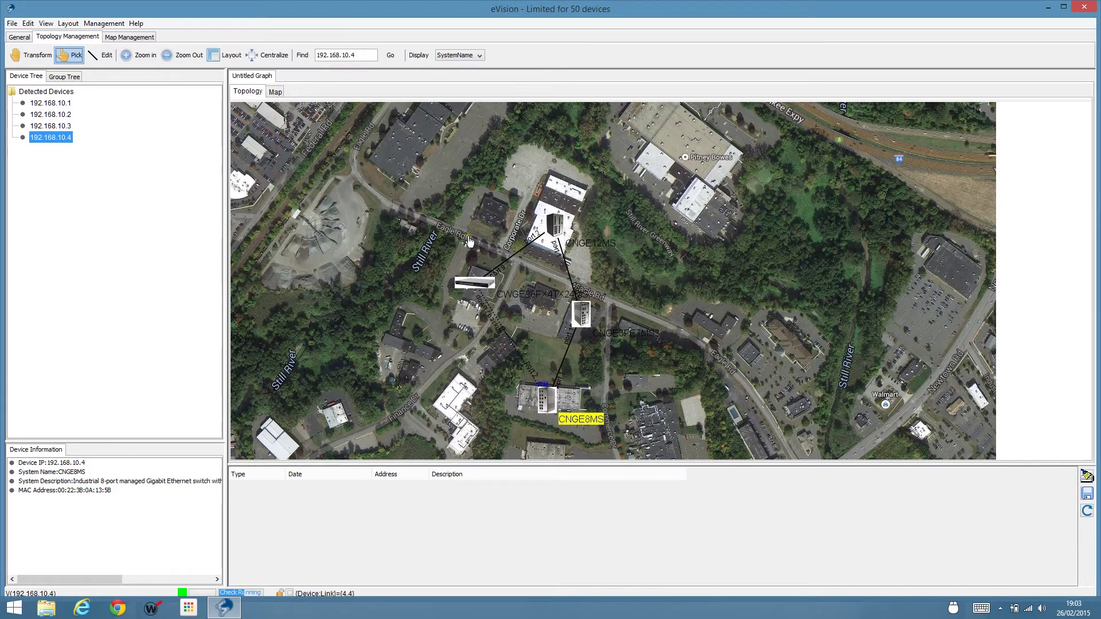
left_click(27, 23)
In Topology View Config, set the label font colour and normal link colour to white, then apply.
left_click(65, 74)
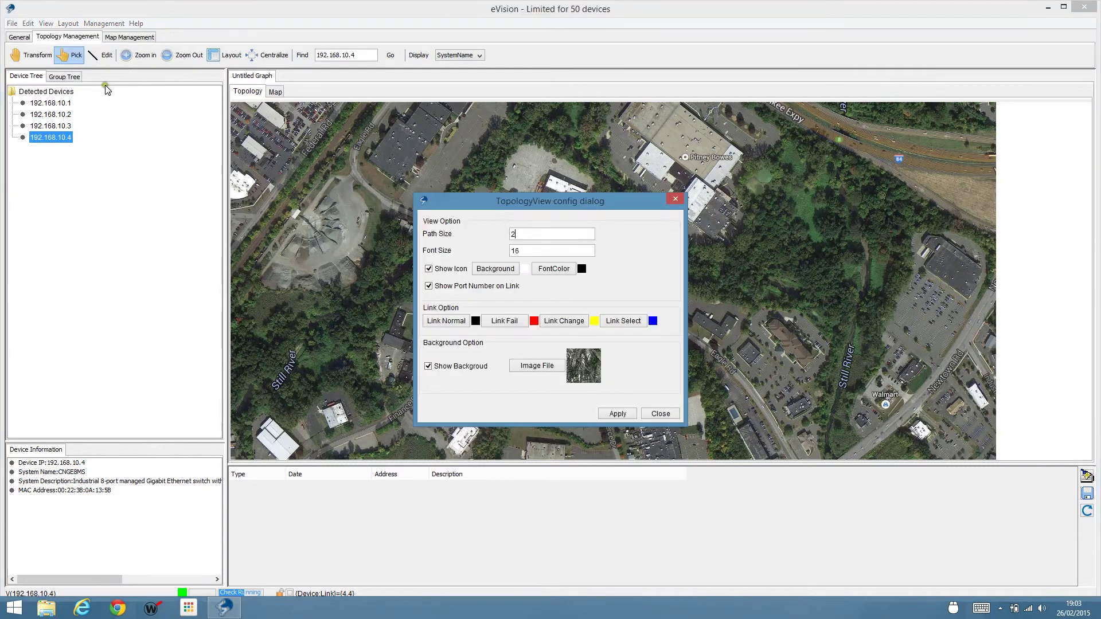
left_click_drag(609, 203, 812, 177)
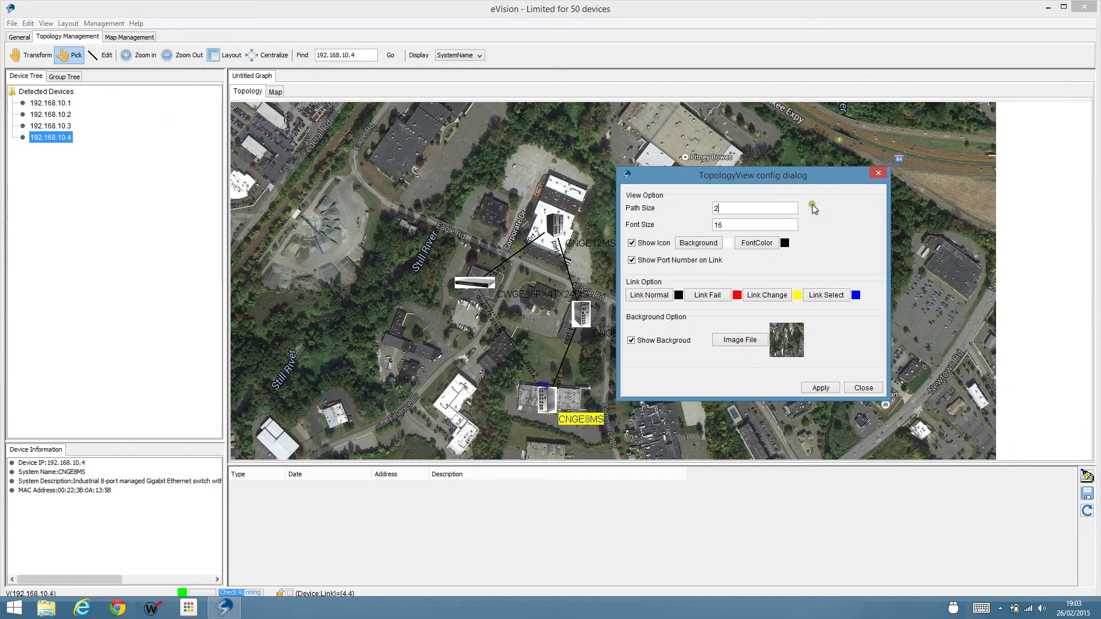
left_click(757, 243)
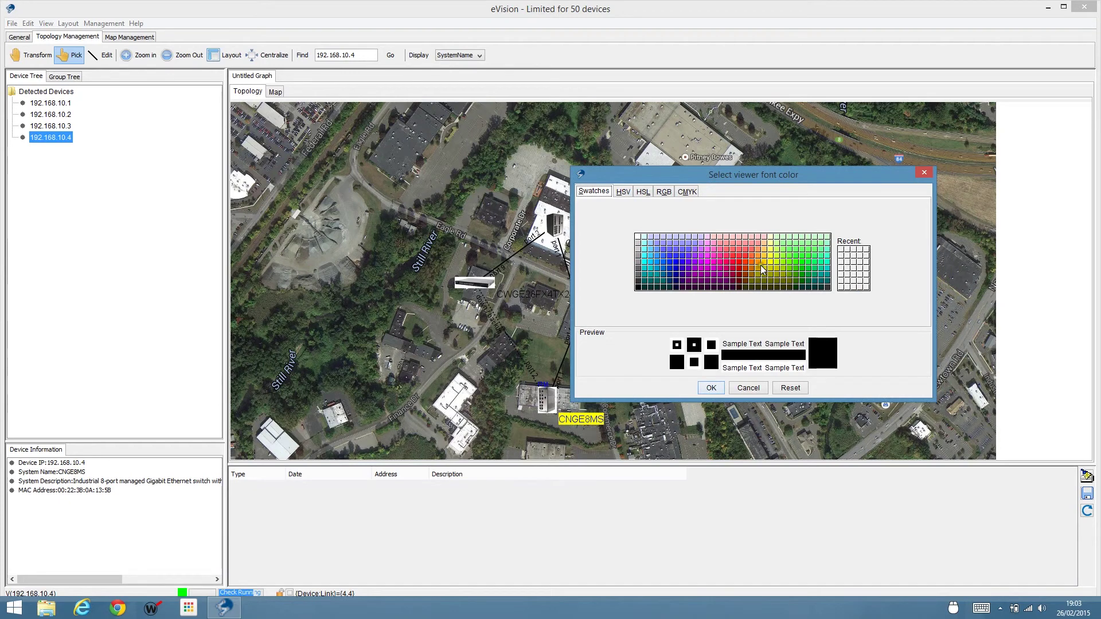
left_click(638, 236)
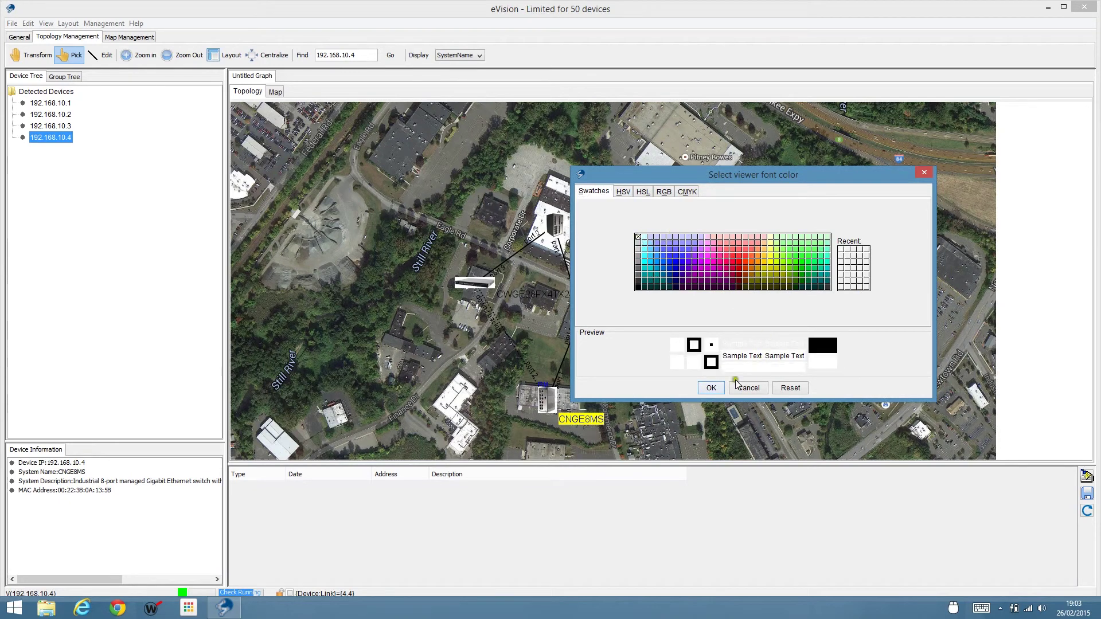
left_click(711, 389)
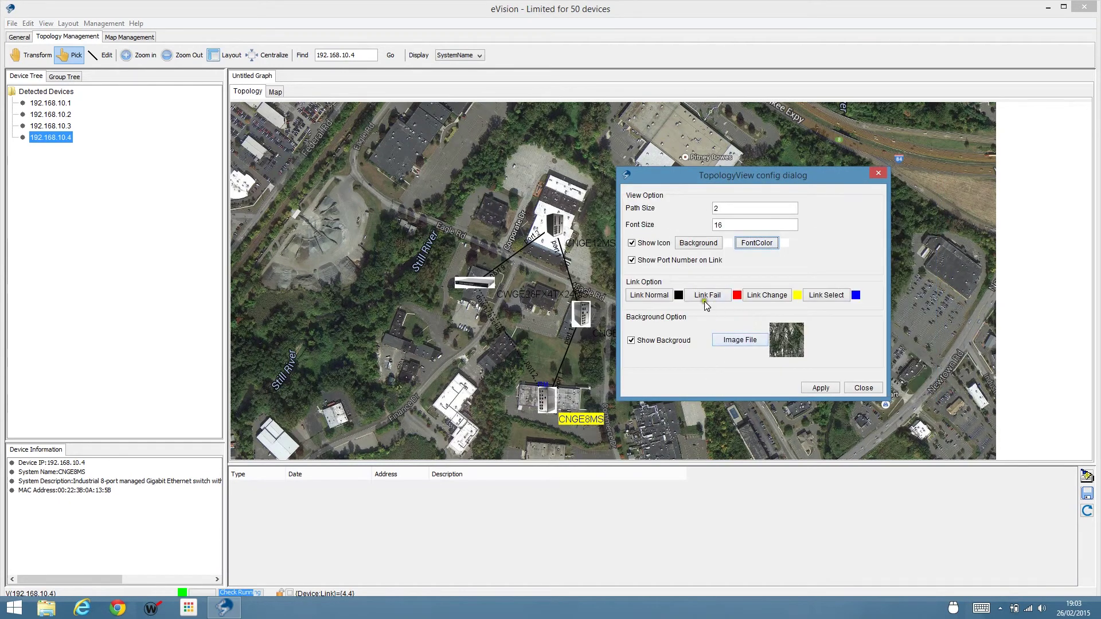
left_click(659, 297)
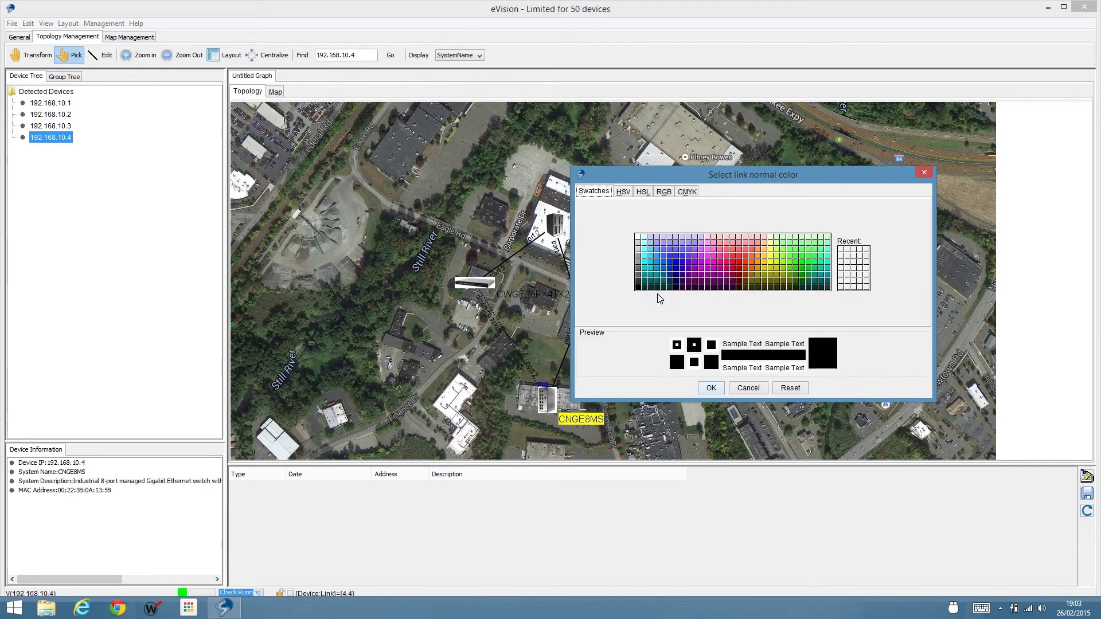
left_click(639, 237)
left_click(711, 388)
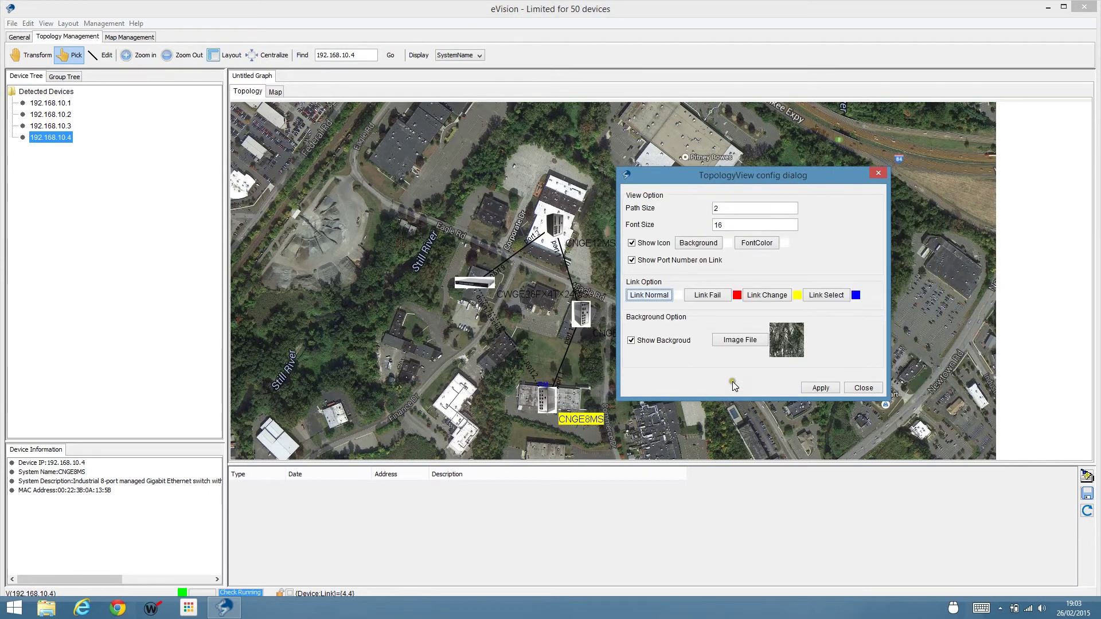
left_click(821, 388)
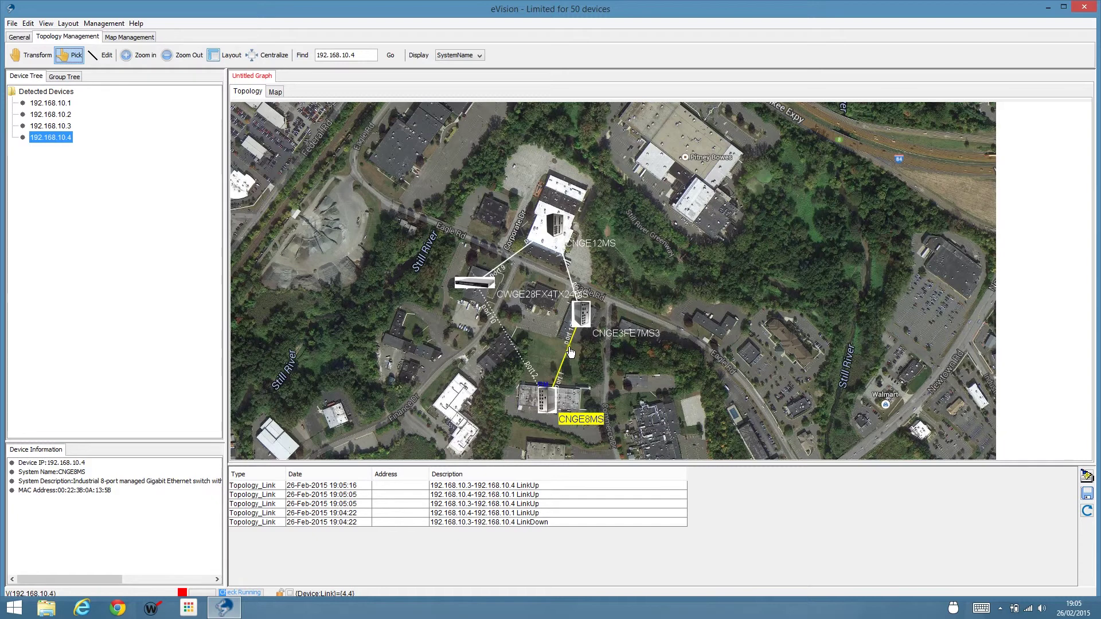
Read the port details of the yellow CNGE3FE7MS3–CNGE8MS link, then show the General tools.
mouse_move(571, 351)
left_click(19, 38)
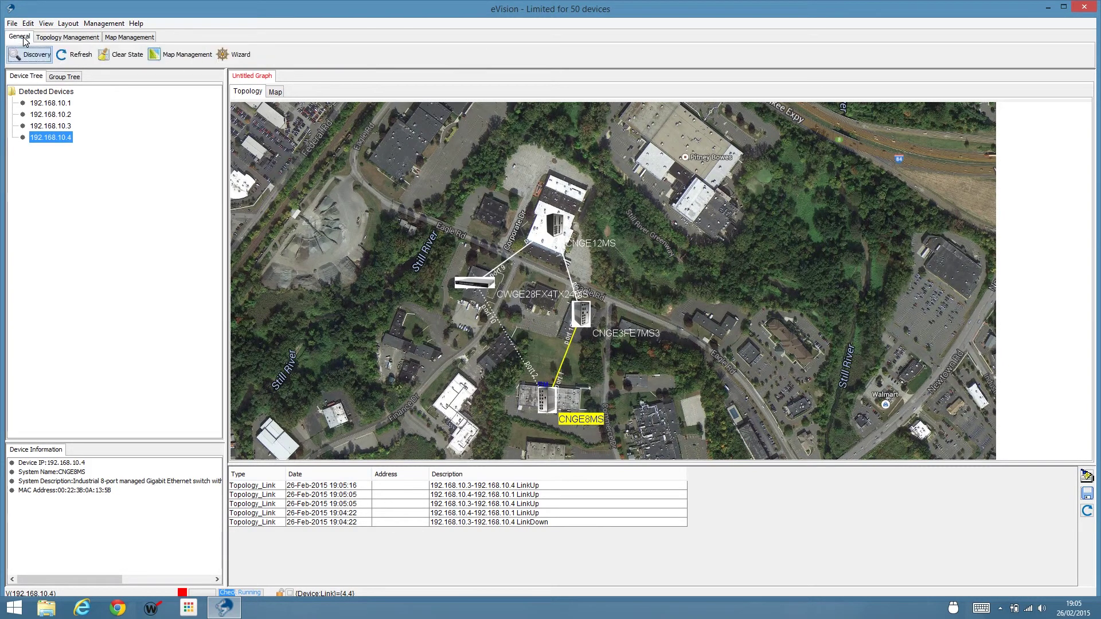
Clear all link states, then open Device database management from the Edit menu.
left_click(135, 57)
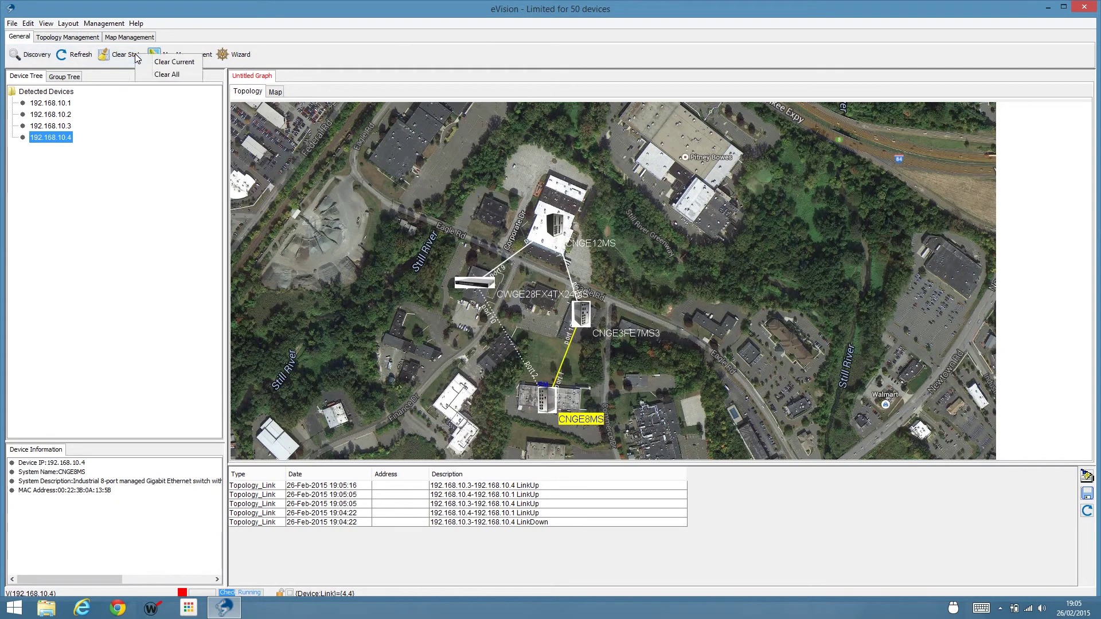
left_click(174, 74)
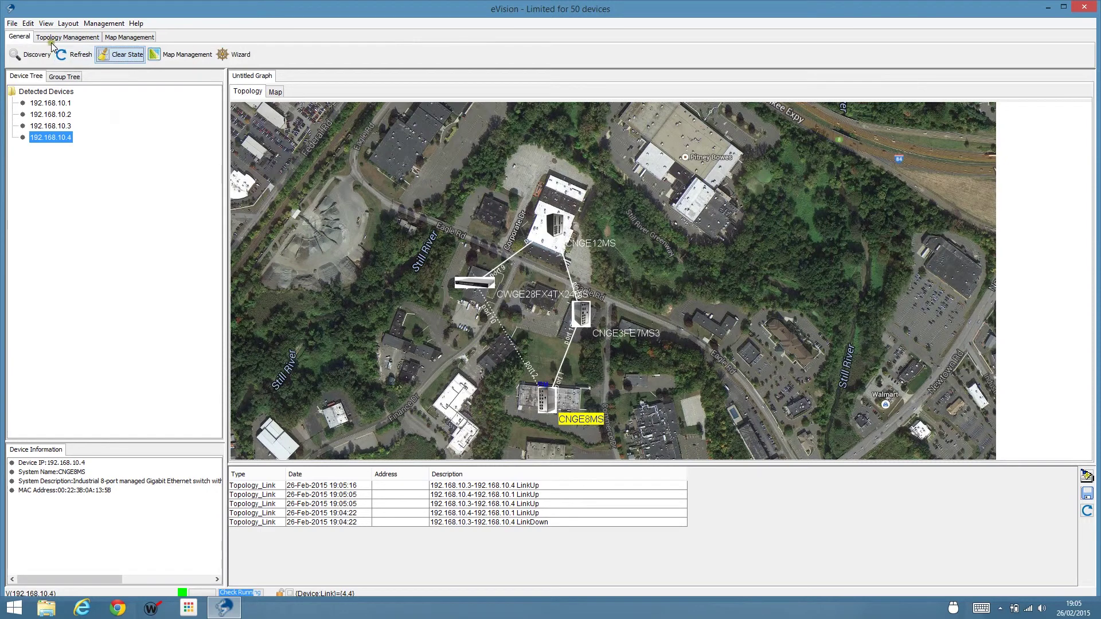
left_click(28, 24)
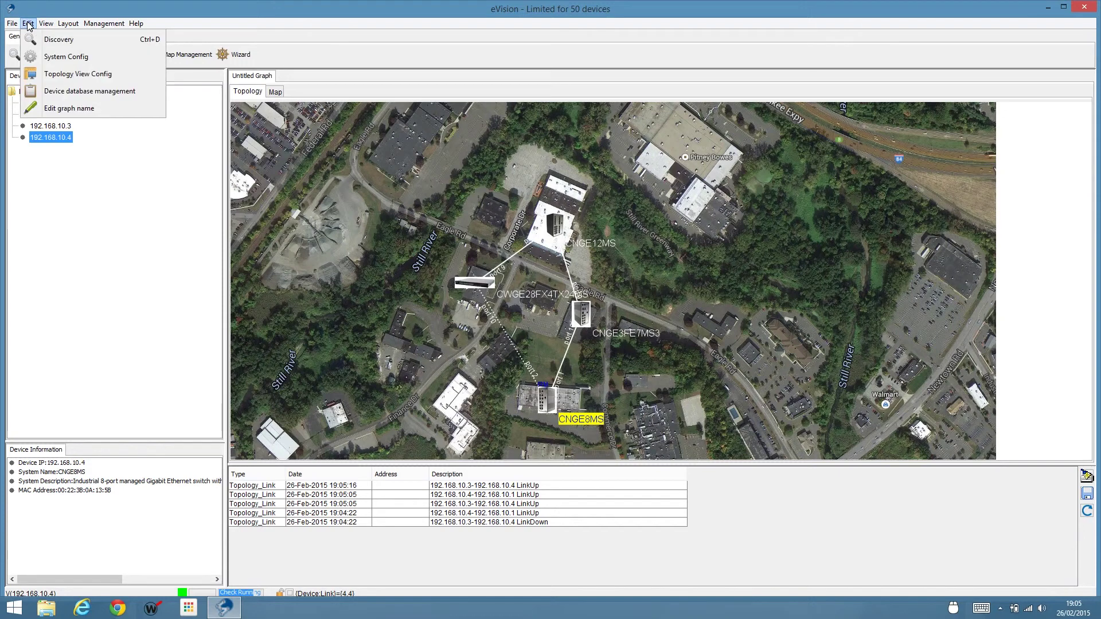
left_click(83, 93)
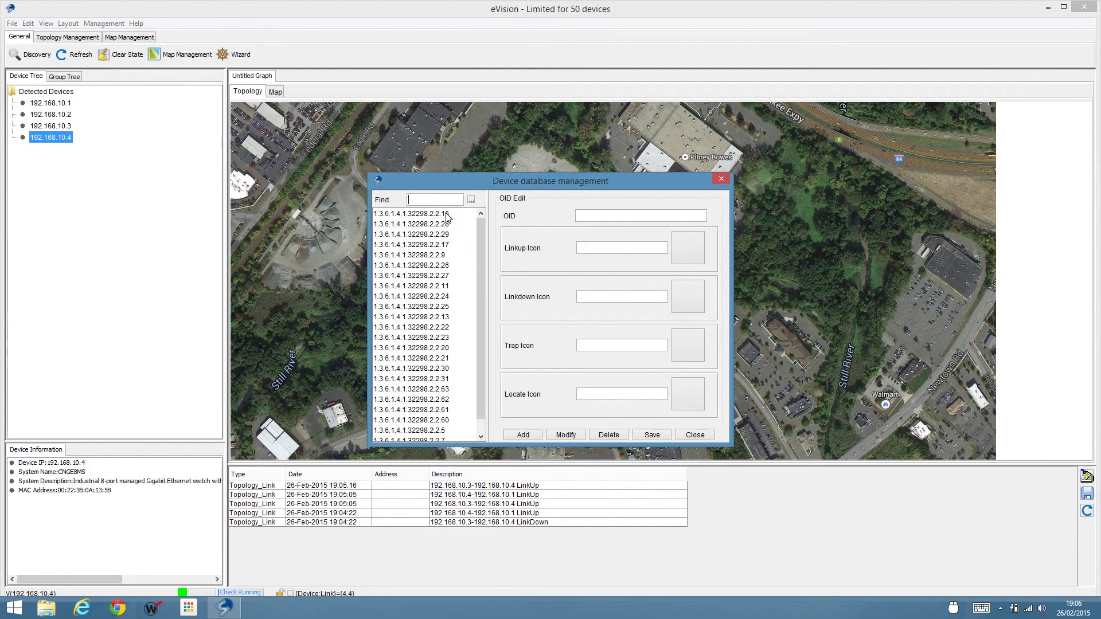
Select OID 1.3.6.1.4.1.32298.2.2.15 to view its CNGE2FE16MS Linkup, Linkdown, Trap and Locate icons.
left_click(447, 215)
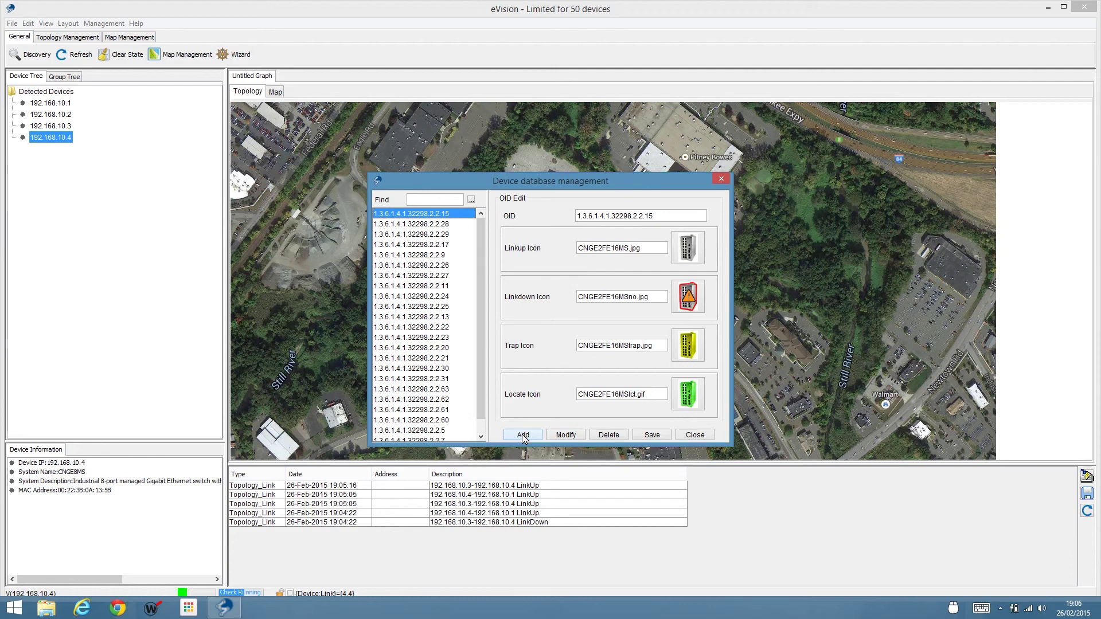
left_click(507, 213)
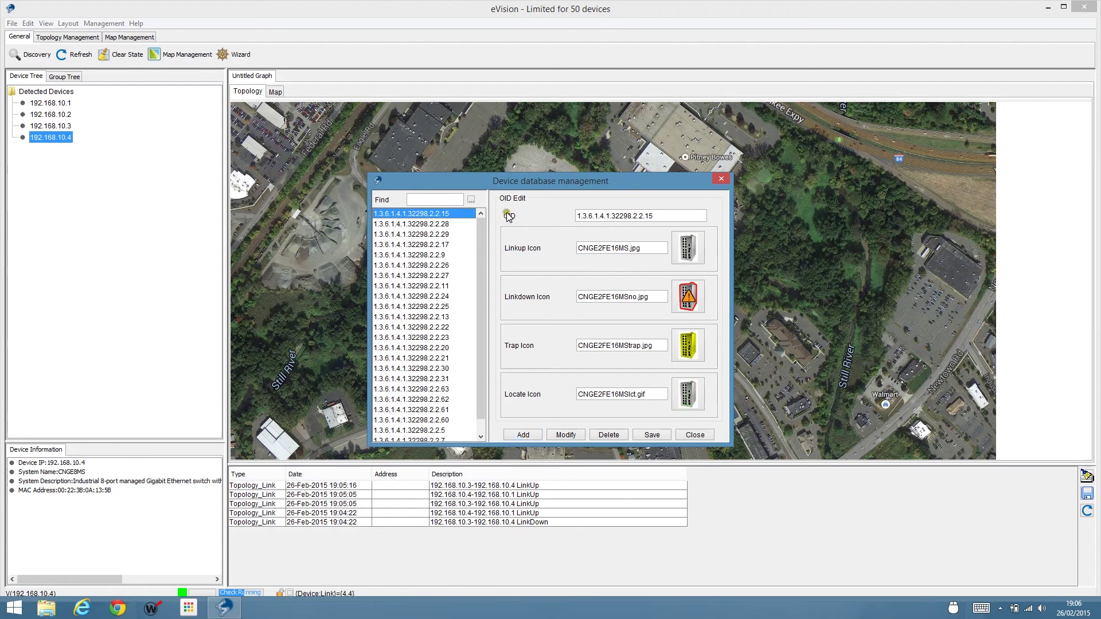